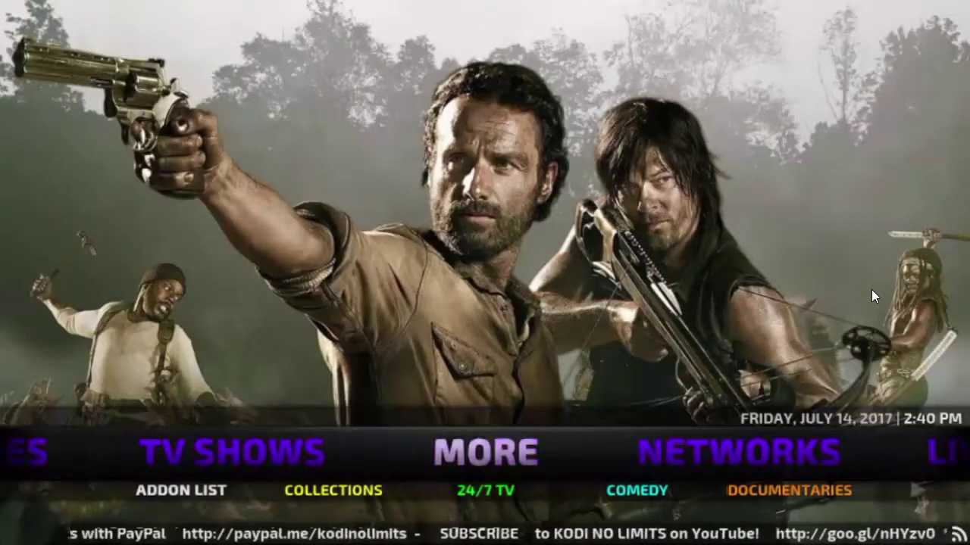
Step: Step the home menu back so MOVIES is centred with its new film posters
{"action": "key", "text": "Left"}
{"action": "key", "text": "Left"}
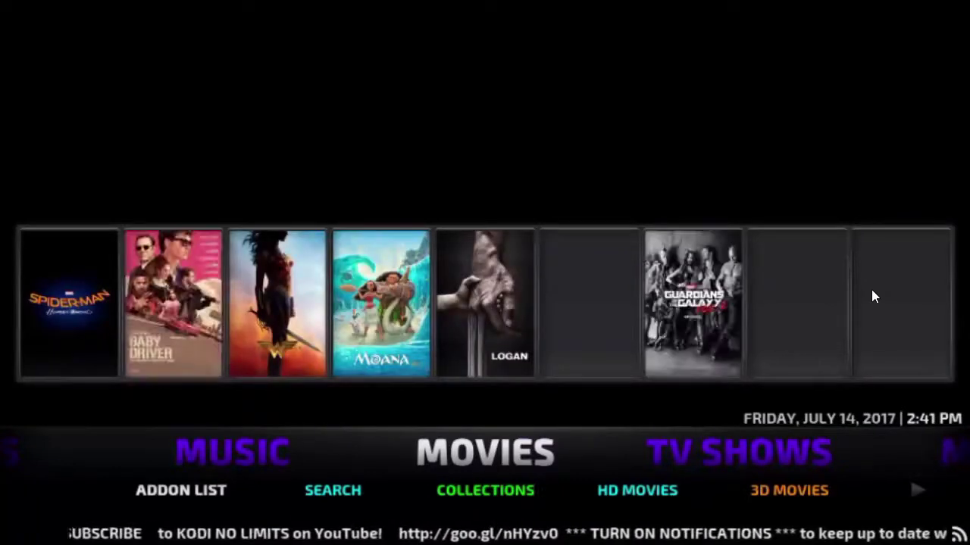
Step: Browse the home menu through TV SHOWS, SPORTS, BOB and HER PLACE, then return to MOVIES
{"action": "key", "text": "Right"}
{"action": "key", "text": "Right"}
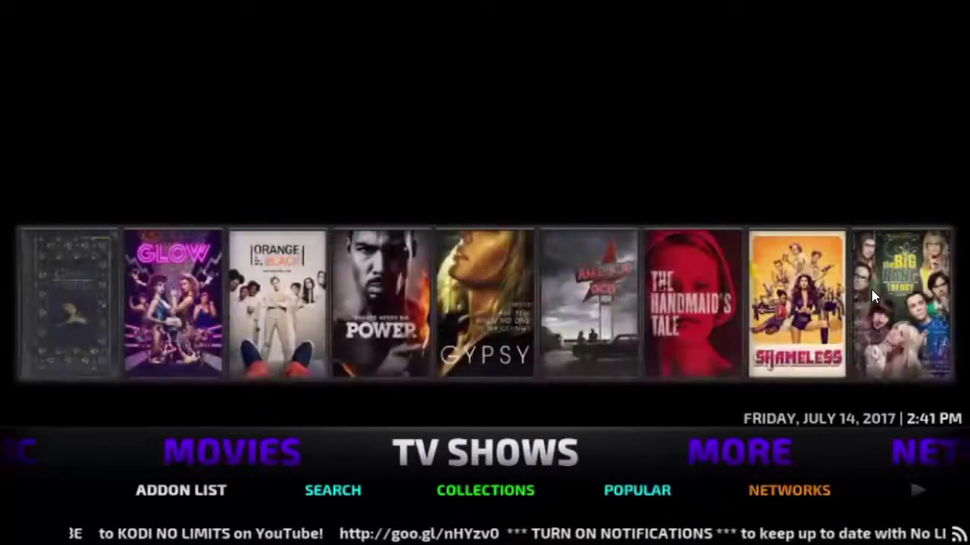
{"action": "key", "text": "Right"}
{"action": "key", "text": "Right"}
{"action": "key", "text": "Right"}
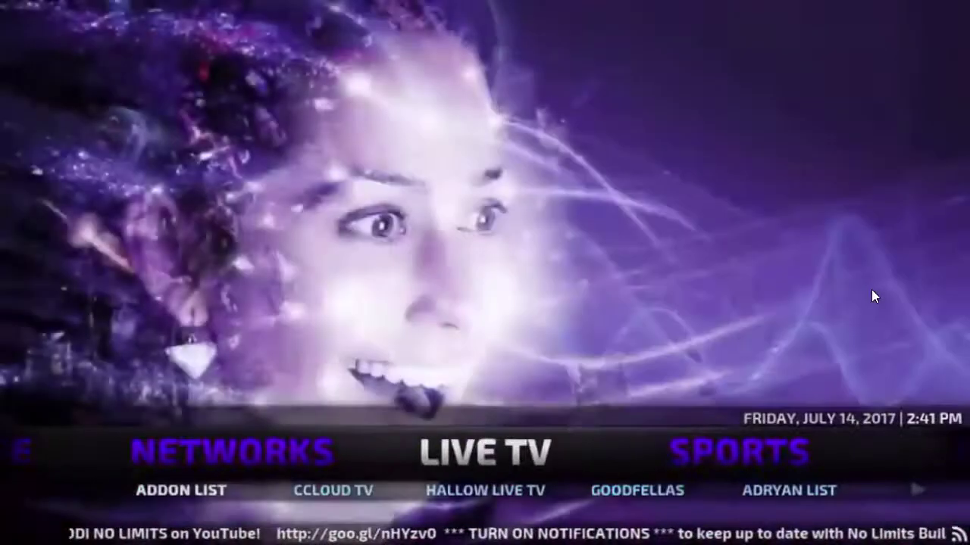
{"action": "key", "text": "Right"}
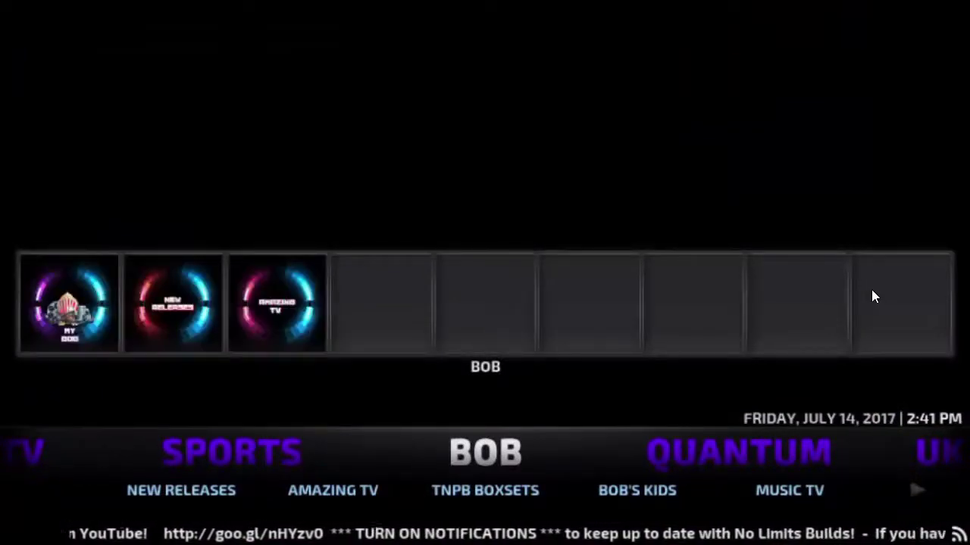
{"action": "key", "text": "Right"}
{"action": "key", "text": "Right"}
{"action": "key", "text": "Right"}
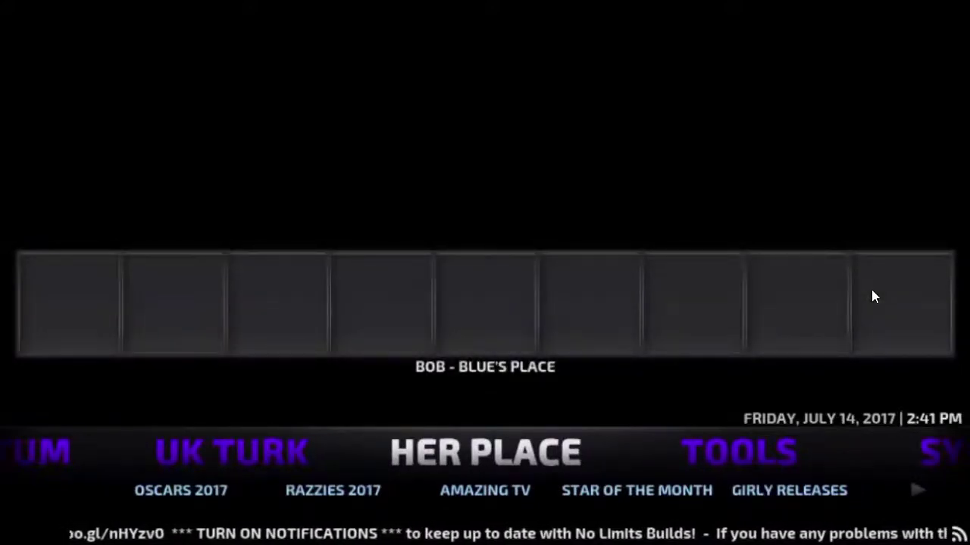
{"action": "key", "text": "Left"}
{"action": "key", "text": "Left"}
{"action": "key", "text": "Left"}
{"action": "key", "text": "Left"}
{"action": "key", "text": "Left"}
{"action": "key", "text": "Left"}
{"action": "key", "text": "Left"}
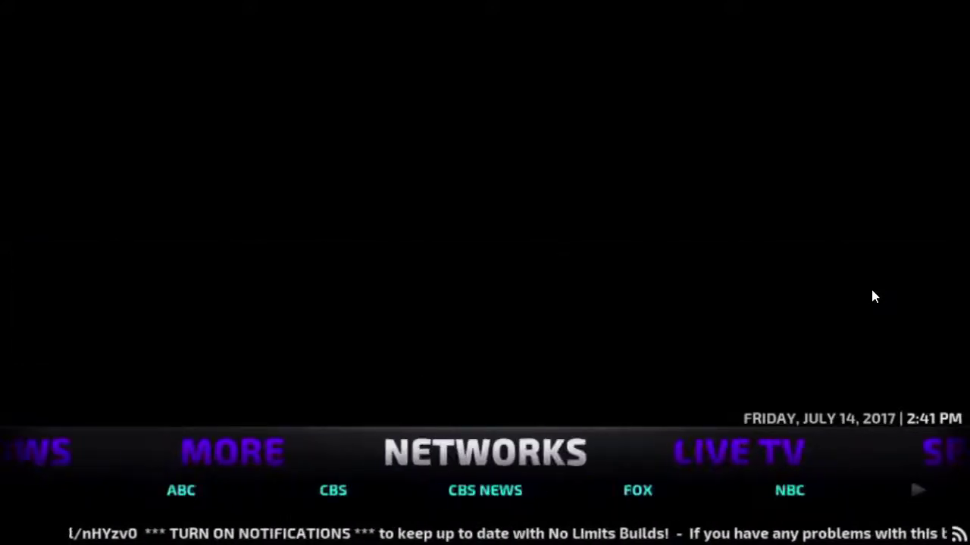
{"action": "key", "text": "Left"}
{"action": "key", "text": "Left"}
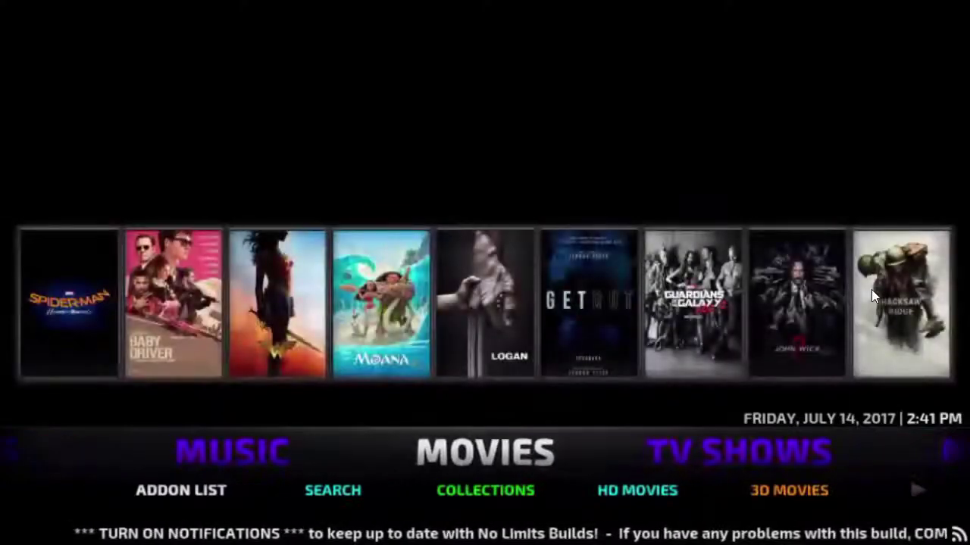
Step: Browse the new movie posters from Spider-Man to Moana, ending back on MOVIES
{"action": "key", "text": "Down"}
{"action": "key", "text": "Up"}
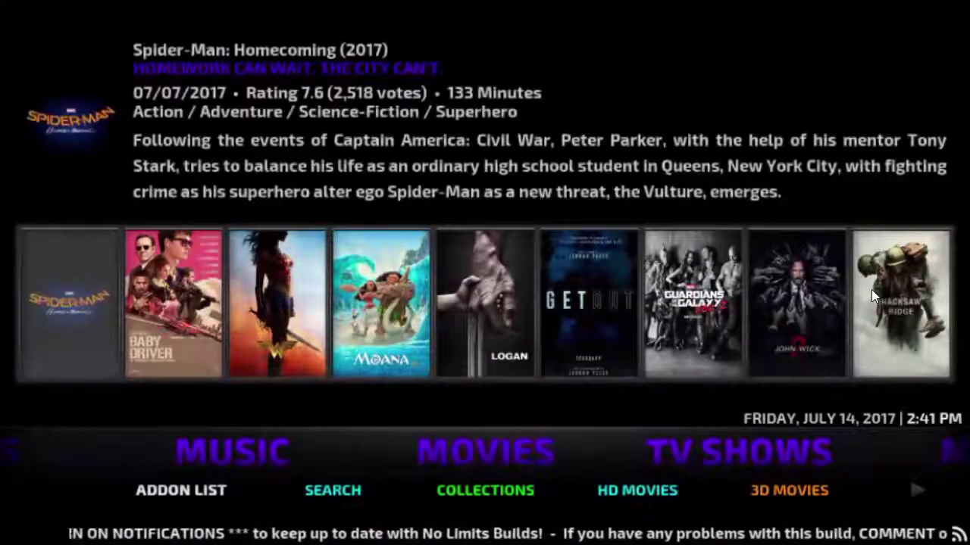
{"action": "key", "text": "Right"}
{"action": "key", "text": "Right"}
{"action": "key", "text": "Right"}
{"action": "key", "text": "Right"}
{"action": "key", "text": "Right"}
{"action": "key", "text": "Right"}
{"action": "key", "text": "Right"}
{"action": "key", "text": "Right"}
{"action": "key", "text": "Right"}
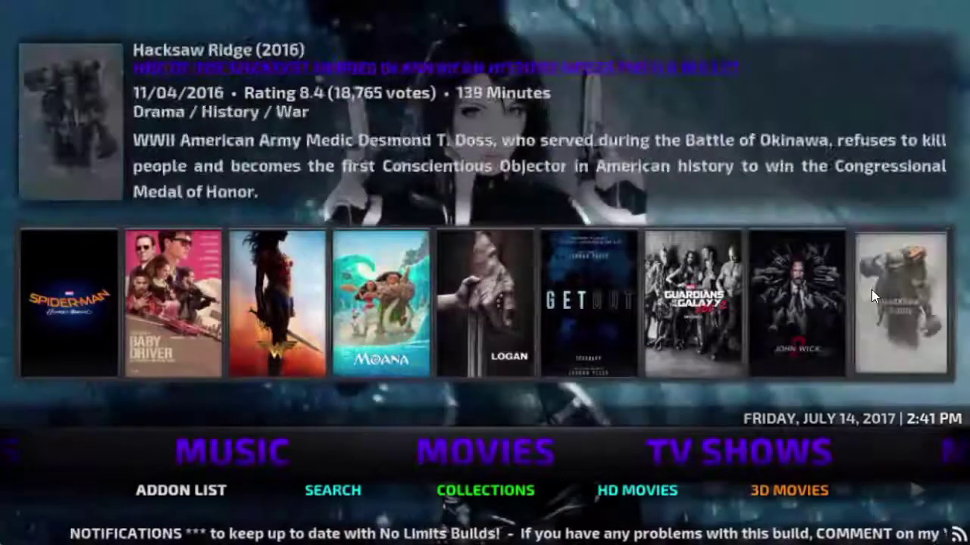
{"action": "key", "text": "Left"}
{"action": "key", "text": "Left"}
{"action": "key", "text": "Left"}
{"action": "key", "text": "Left"}
{"action": "key", "text": "Left"}
{"action": "key", "text": "Left"}
{"action": "key", "text": "Left"}
{"action": "key", "text": "Left"}
{"action": "key", "text": "Right"}
{"action": "key", "text": "Right"}
{"action": "key", "text": "Down"}
{"action": "key", "text": "Right"}
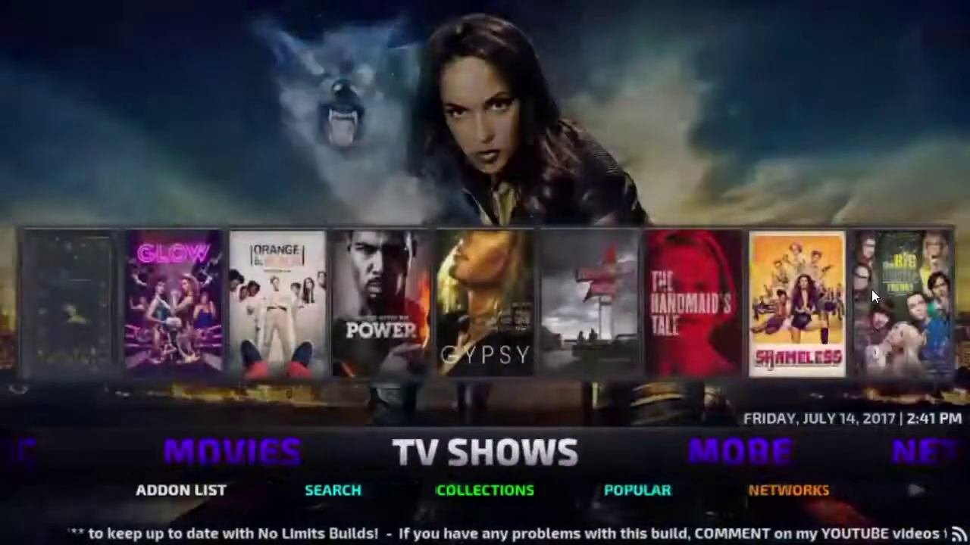
{"action": "key", "text": "Left"}
Step: Browse the MOVIES submenu from HD MOVIES to GOODFELLAS and open Super Favourites
{"action": "key", "text": "Down"}
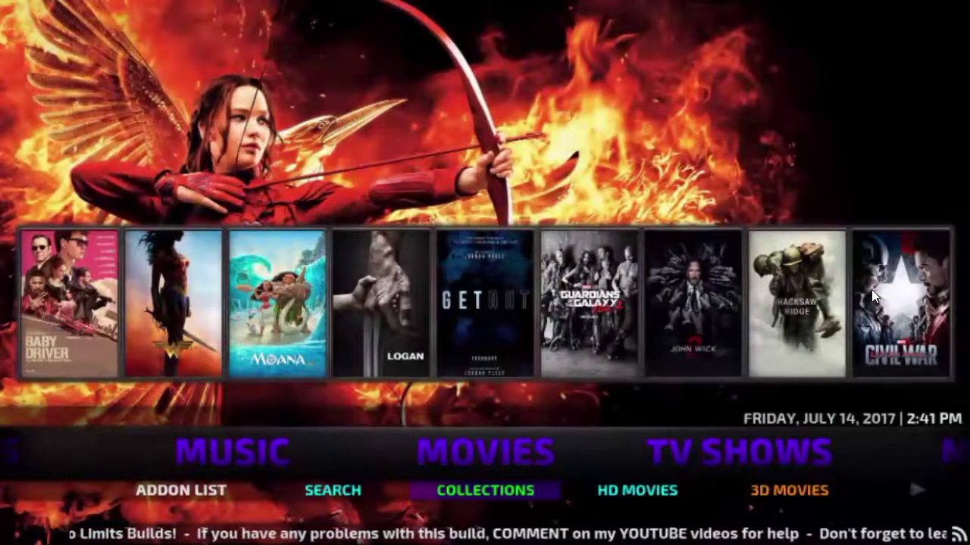
{"action": "key", "text": "Right"}
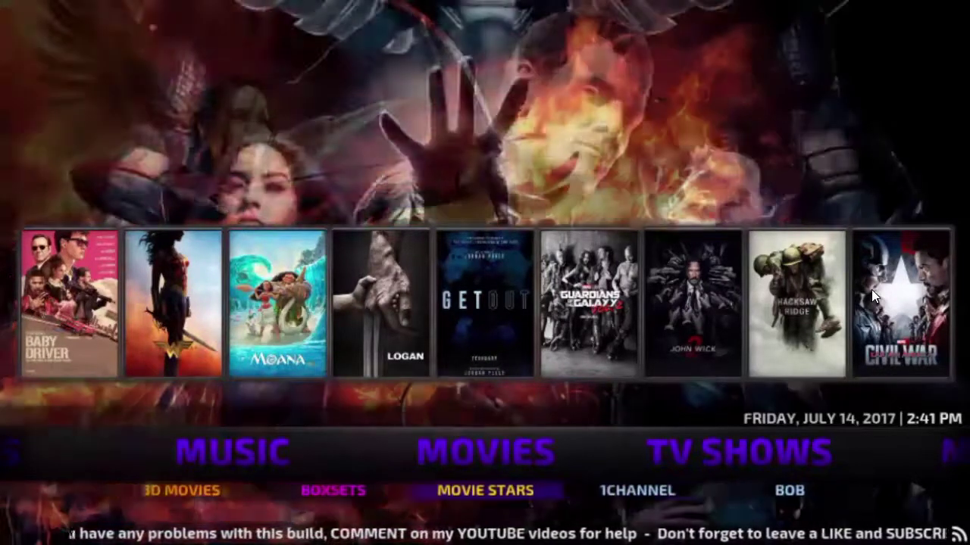
{"action": "key", "text": "Right"}
{"action": "key", "text": "Left"}
{"action": "key", "text": "Right"}
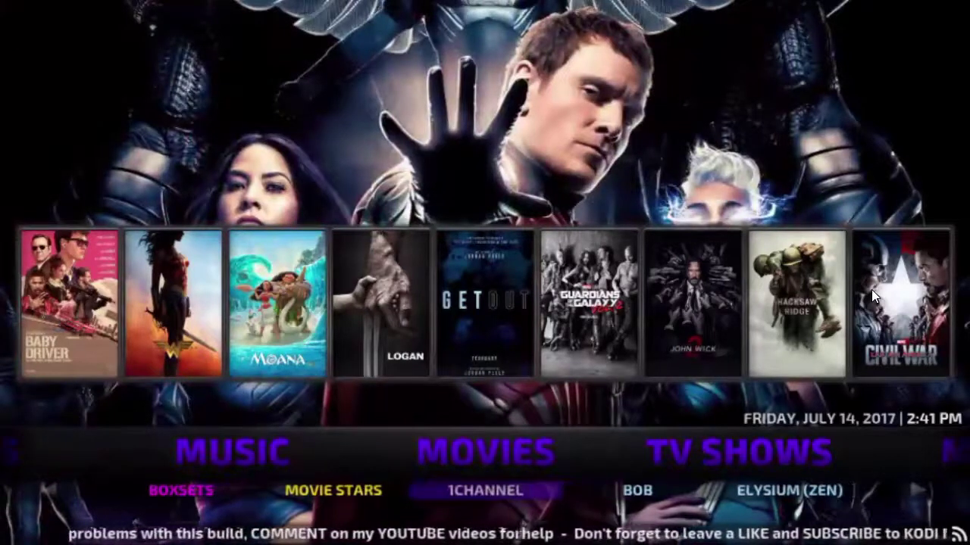
{"action": "key", "text": "Right"}
{"action": "key", "text": "Right"}
{"action": "key", "text": "Right"}
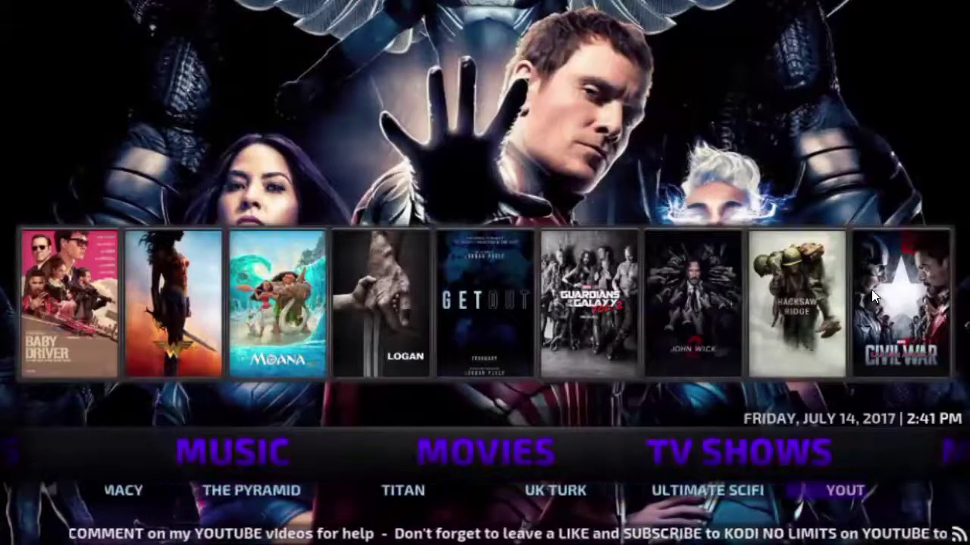
{"action": "key", "text": "Up"}
{"action": "key", "text": "Return"}
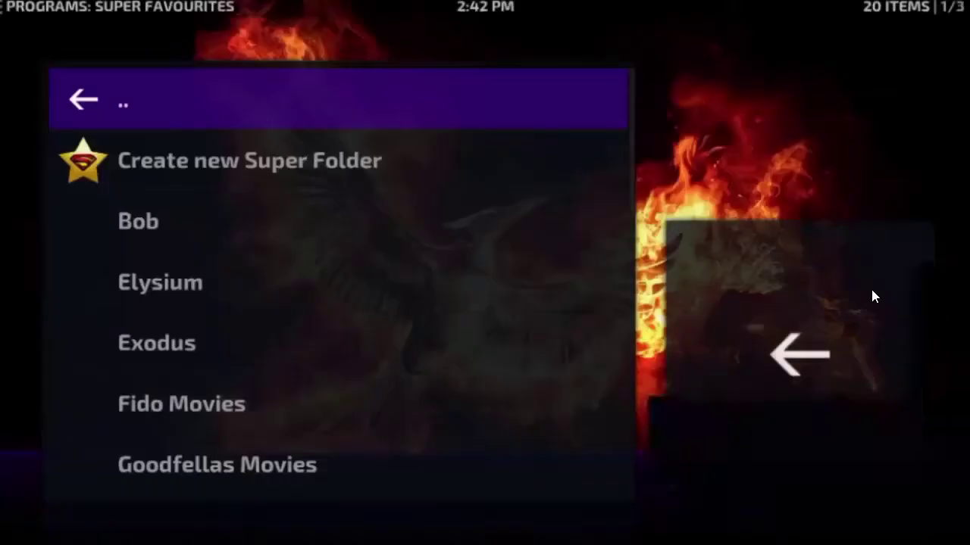
Step: Scroll past MetalliQ, Elysium and Supremacy Movies, then leave the list for TV SHOWS
{"action": "key", "text": "Down"}
{"action": "key", "text": "Down"}
{"action": "key", "text": "Down"}
{"action": "key", "text": "Down"}
{"action": "key", "text": "Down"}
{"action": "key", "text": "Down"}
{"action": "key", "text": "Down"}
{"action": "key", "text": "Down"}
{"action": "key", "text": "Down"}
{"action": "key", "text": "Down"}
{"action": "key", "text": "Down"}
{"action": "key", "text": "Up"}
{"action": "key", "text": "Up"}
{"action": "key", "text": "Up"}
{"action": "key", "text": "Up"}
{"action": "key", "text": "Up"}
{"action": "key", "text": "Up"}
{"action": "key", "text": "Up"}
{"action": "key", "text": "Up"}
{"action": "key", "text": "Up"}
{"action": "key", "text": "Up"}
{"action": "key", "text": "Up"}
{"action": "key", "text": "Down"}
{"action": "key", "text": "Down"}
{"action": "key", "text": "Down"}
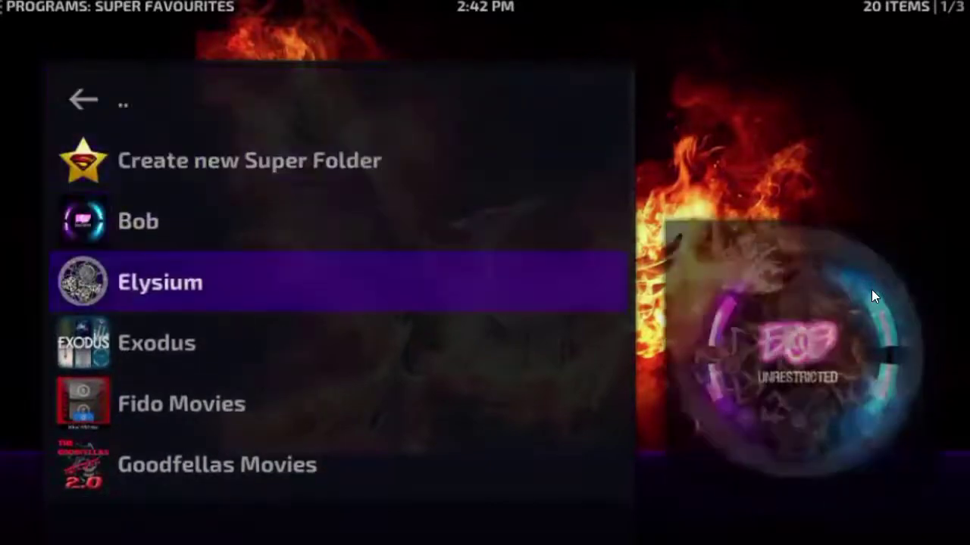
{"action": "key", "text": "Down"}
{"action": "key", "text": "Down"}
{"action": "key", "text": "Down"}
{"action": "key", "text": "Down"}
{"action": "key", "text": "Down"}
{"action": "key", "text": "Down"}
{"action": "key", "text": "Down"}
{"action": "key", "text": "Down"}
{"action": "key", "text": "Down"}
{"action": "key", "text": "Down"}
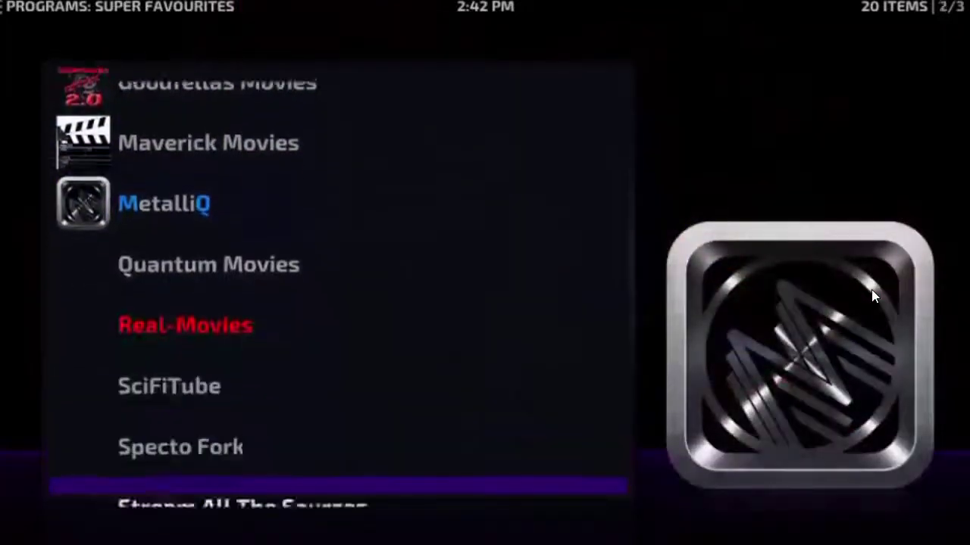
{"action": "key", "text": "Down"}
{"action": "key", "text": "Down"}
{"action": "key", "text": "Down"}
{"action": "key", "text": "Down"}
{"action": "key", "text": "Up"}
{"action": "key", "text": "Up"}
{"action": "key", "text": "Up"}
{"action": "key", "text": "Up"}
{"action": "key", "text": "Up"}
{"action": "key", "text": "Up"}
{"action": "key", "text": "Return"}
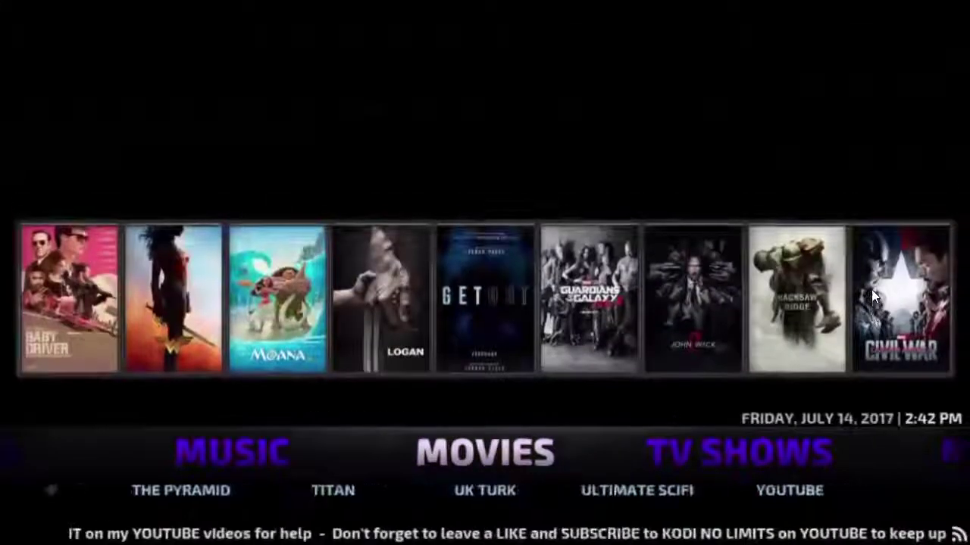
{"action": "key", "text": "Right"}
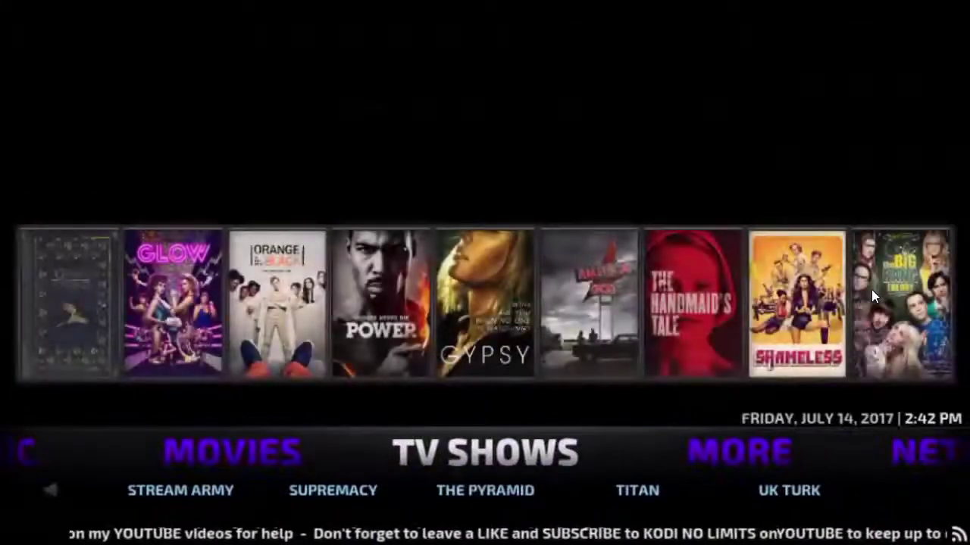
Step: Look into the TV SHOWS and MORE submenus, then move on through NETWORKS and LIVE TV
{"action": "key", "text": "Down"}
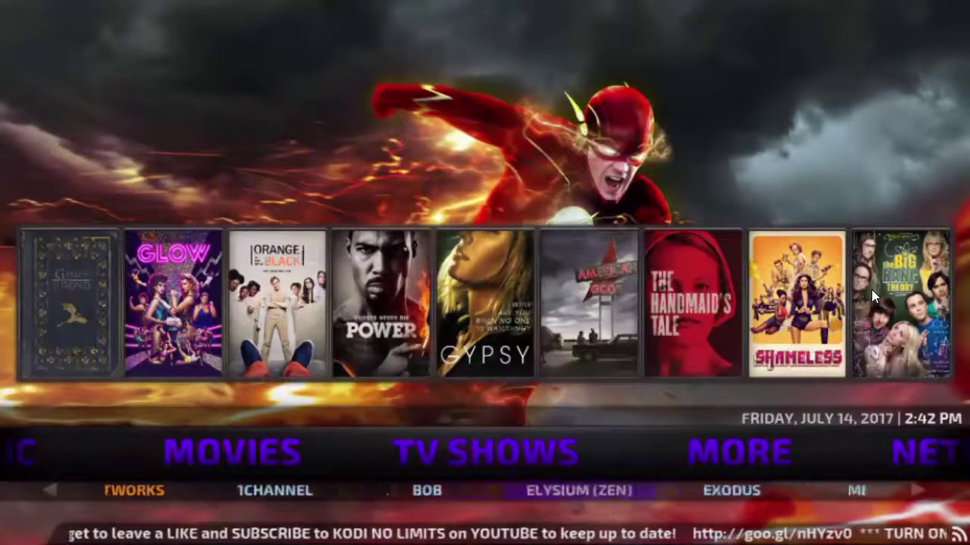
{"action": "key", "text": "Right"}
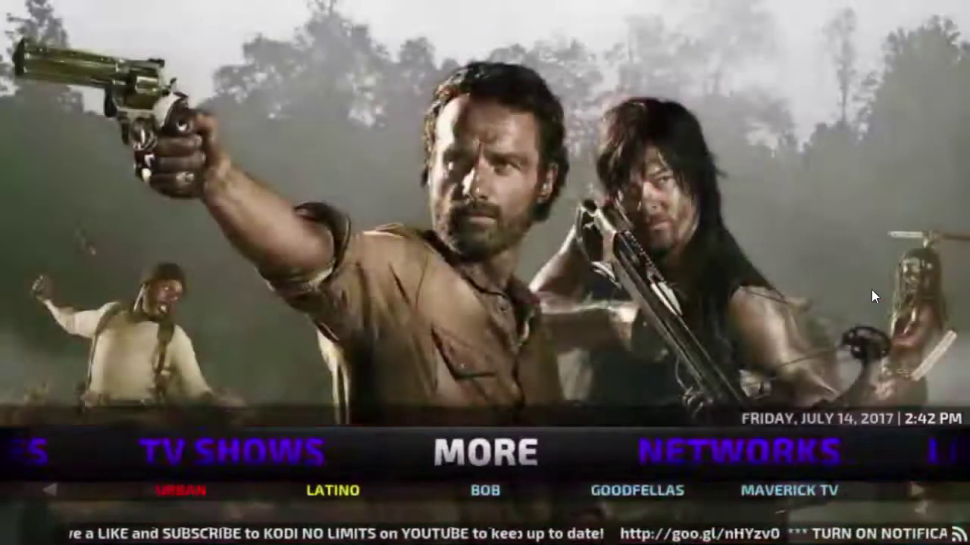
{"action": "key", "text": "Down"}
{"action": "key", "text": "Left"}
{"action": "key", "text": "Left"}
{"action": "key", "text": "Left"}
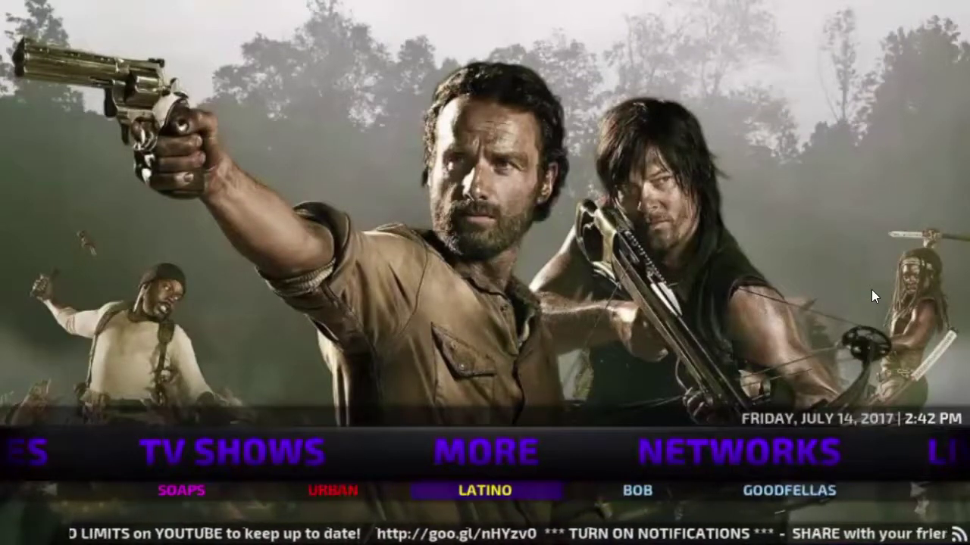
{"action": "key", "text": "Right"}
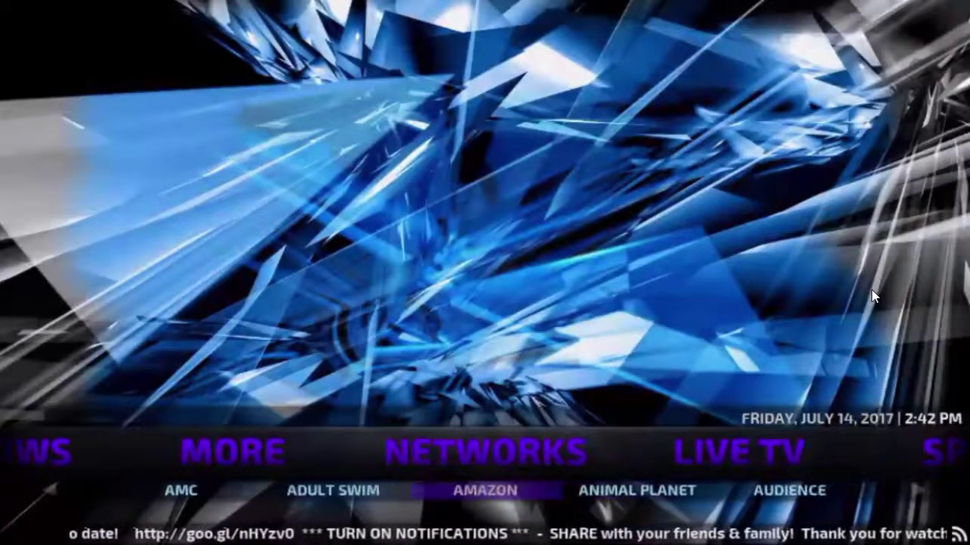
{"action": "key", "text": "Right"}
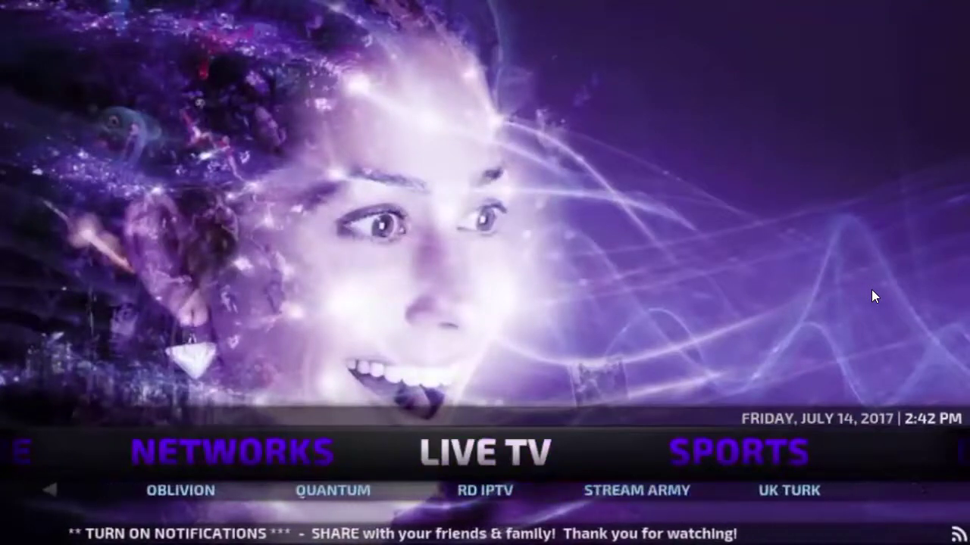
{"action": "key", "text": "Right"}
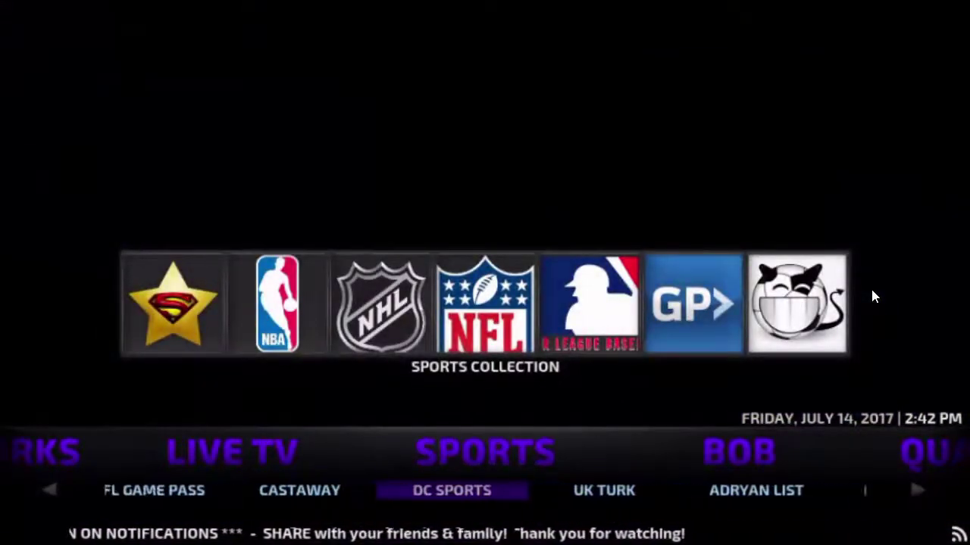
Step: Browse the SPORTS tiles, settling on MLB
{"action": "key", "text": "Up"}
{"action": "key", "text": "Right"}
{"action": "key", "text": "Right"}
{"action": "key", "text": "Right"}
{"action": "key", "text": "Right"}
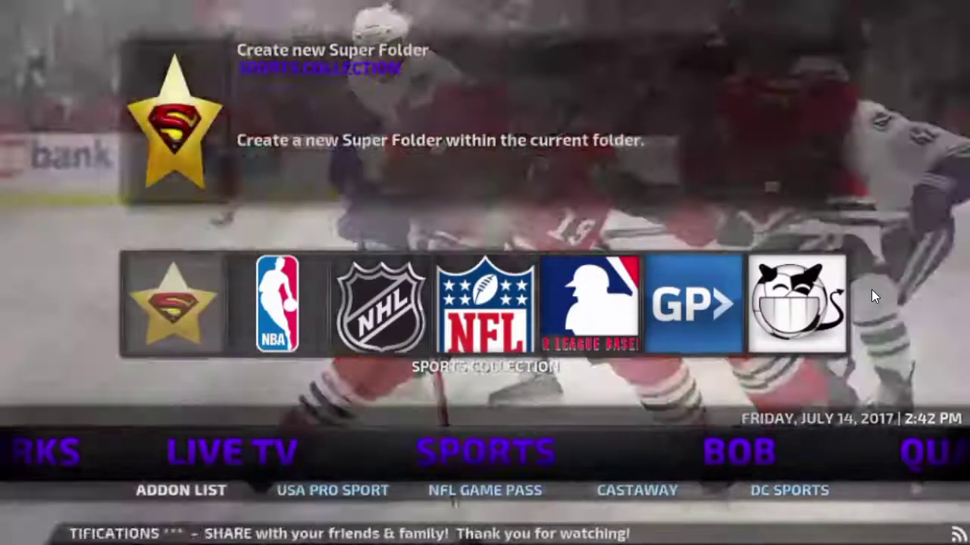
{"action": "key", "text": "Left"}
{"action": "key", "text": "Left"}
{"action": "key", "text": "Left"}
{"action": "key", "text": "Left"}
{"action": "key", "text": "Right"}
{"action": "key", "text": "Right"}
{"action": "key", "text": "Right"}
{"action": "key", "text": "Right"}
{"action": "key", "text": "Down"}
Step: Move the home menu through BOB, QUANTUM, UK TURK and HER PLACE to KIDS
{"action": "key", "text": "Right"}
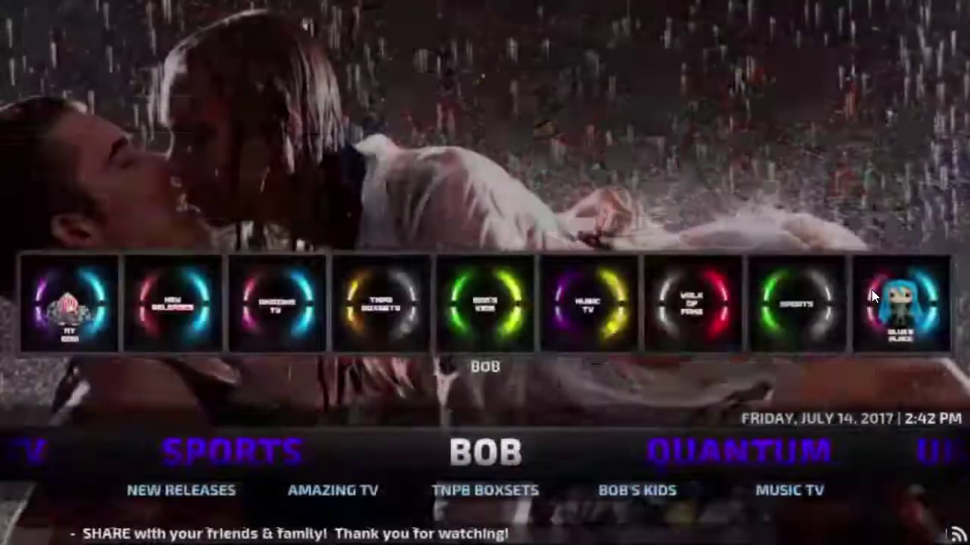
{"action": "key", "text": "Right"}
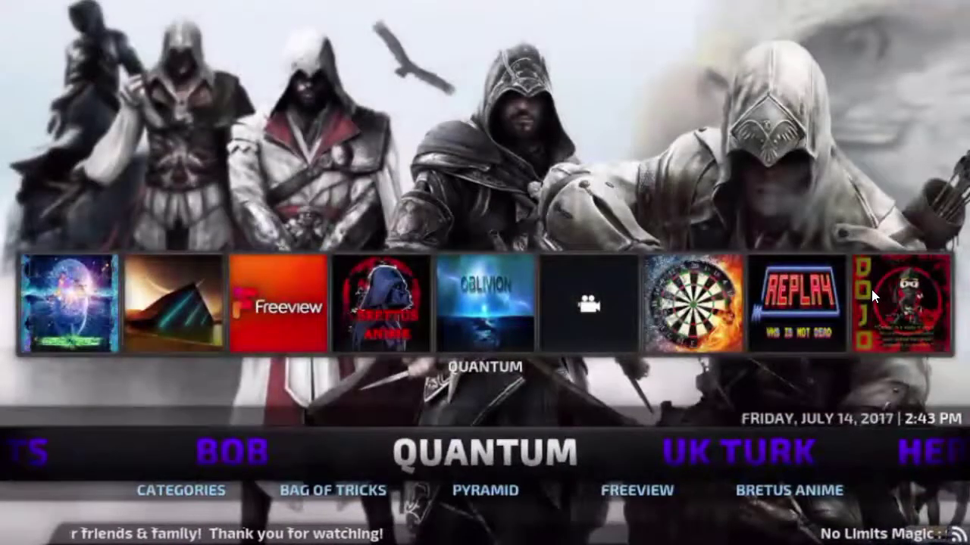
{"action": "key", "text": "Right"}
{"action": "key", "text": "Right"}
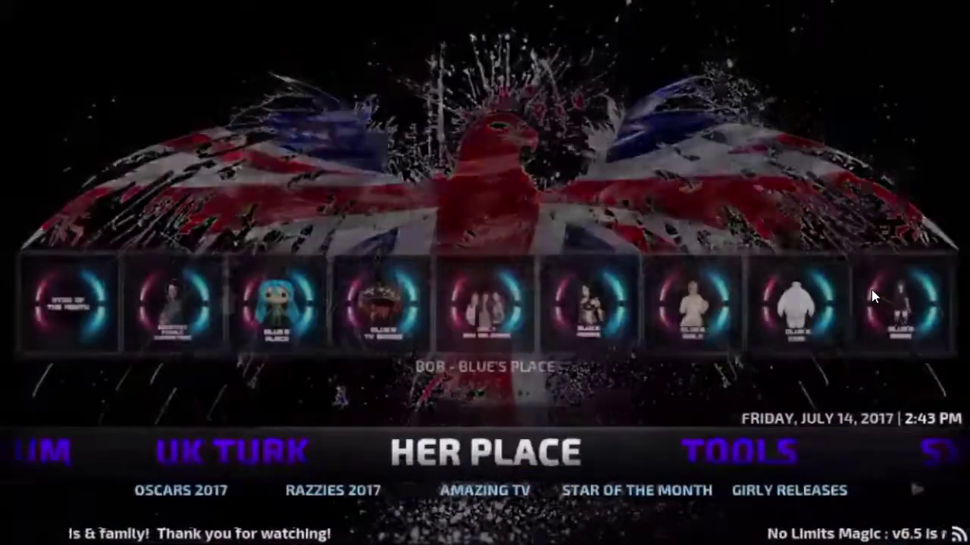
{"action": "key", "text": "Right"}
{"action": "key", "text": "Right"}
{"action": "key", "text": "Right"}
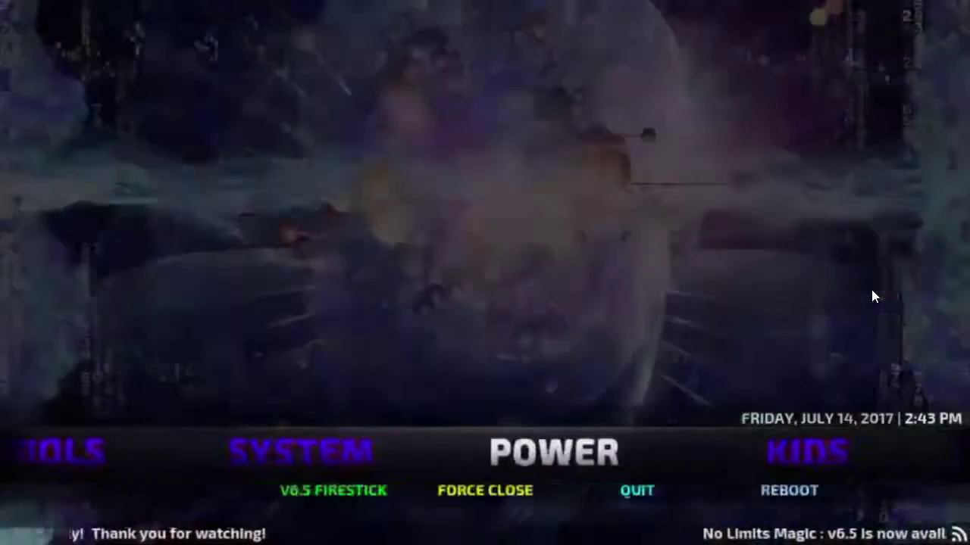
{"action": "key", "text": "Right"}
{"action": "key", "text": "Right"}
{"action": "key", "text": "Left"}
{"action": "key", "text": "Right"}
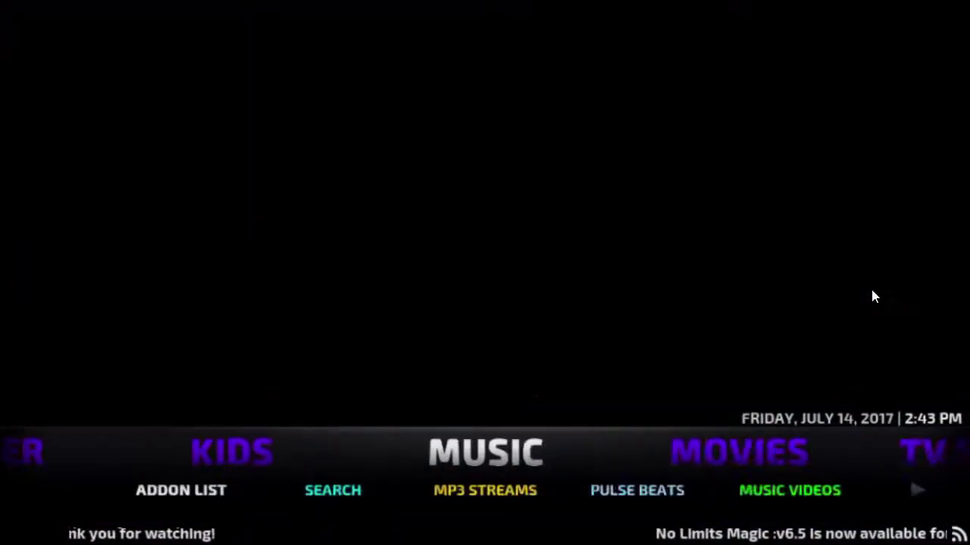
{"action": "key", "text": "Left"}
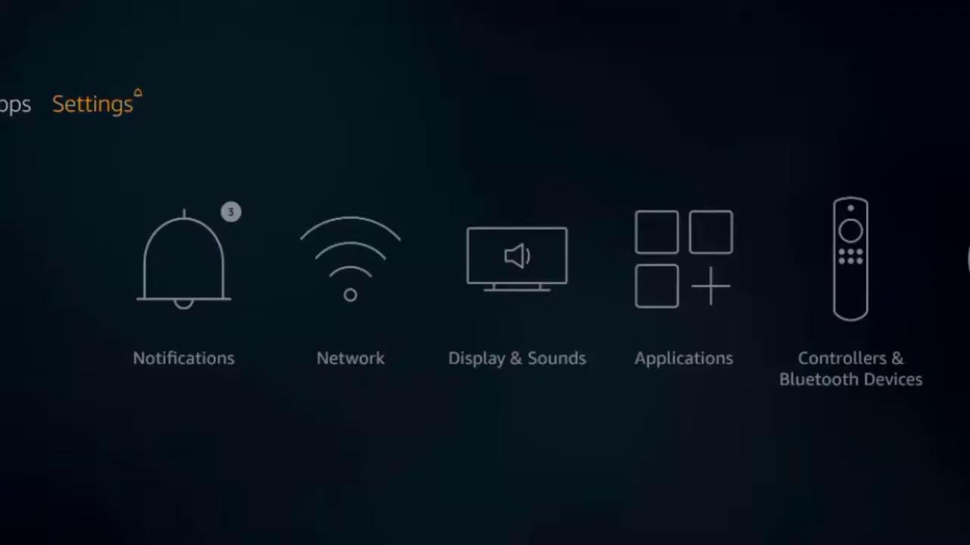
Step: Launch Kodi 17.3 from Applications > Manage Installed Applications in Fire TV Settings
{"action": "key", "text": "Down"}
{"action": "key", "text": "Right"}
{"action": "key", "text": "Right"}
{"action": "key", "text": "Right"}
{"action": "key", "text": "Return"}
{"action": "key", "text": "Down"}
{"action": "key", "text": "Down"}
{"action": "key", "text": "Down"}
{"action": "key", "text": "Down"}
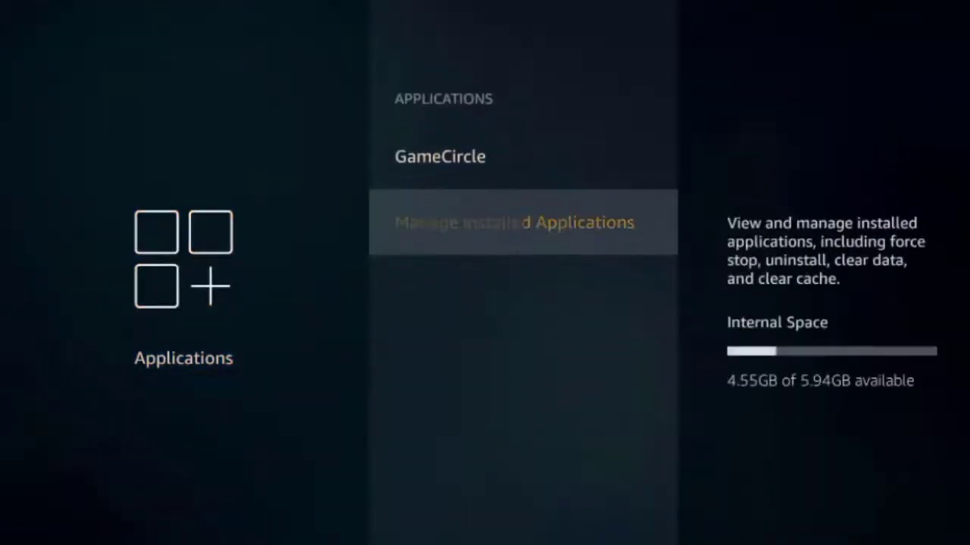
{"action": "key", "text": "Return"}
{"action": "key", "text": "Down"}
{"action": "key", "text": "Down"}
{"action": "key", "text": "Down"}
{"action": "key", "text": "Down"}
{"action": "key", "text": "Down"}
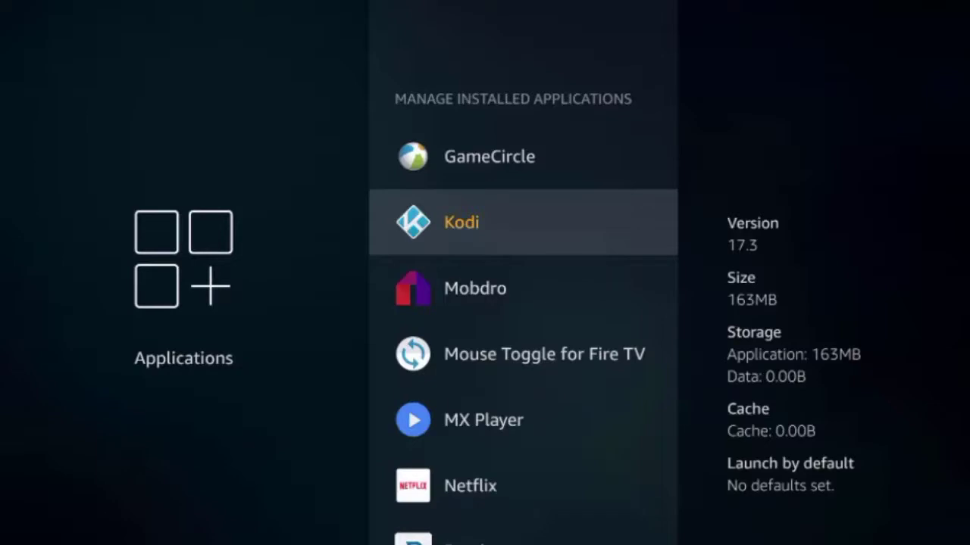
{"action": "key", "text": "Return"}
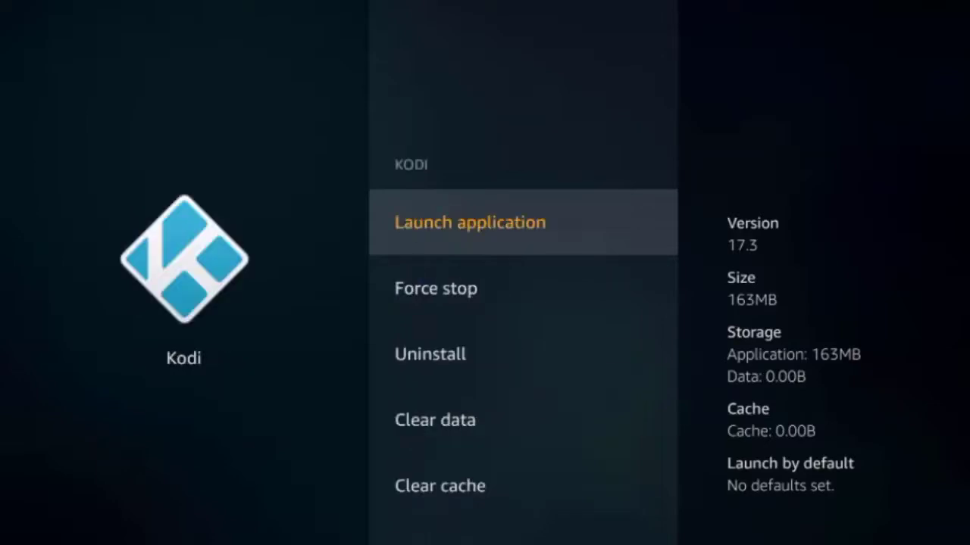
{"action": "key", "text": "Return"}
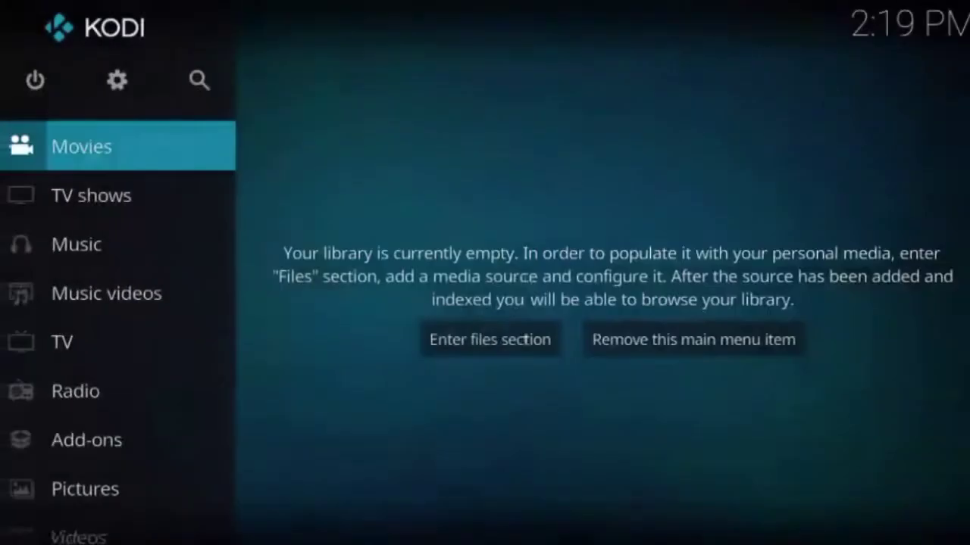
Step: Open Kodi's settings overview and enter System settings
{"action": "key", "text": "Right"}
{"action": "key", "text": "Left"}
{"action": "key", "text": "Up"}
{"action": "key", "text": "Right"}
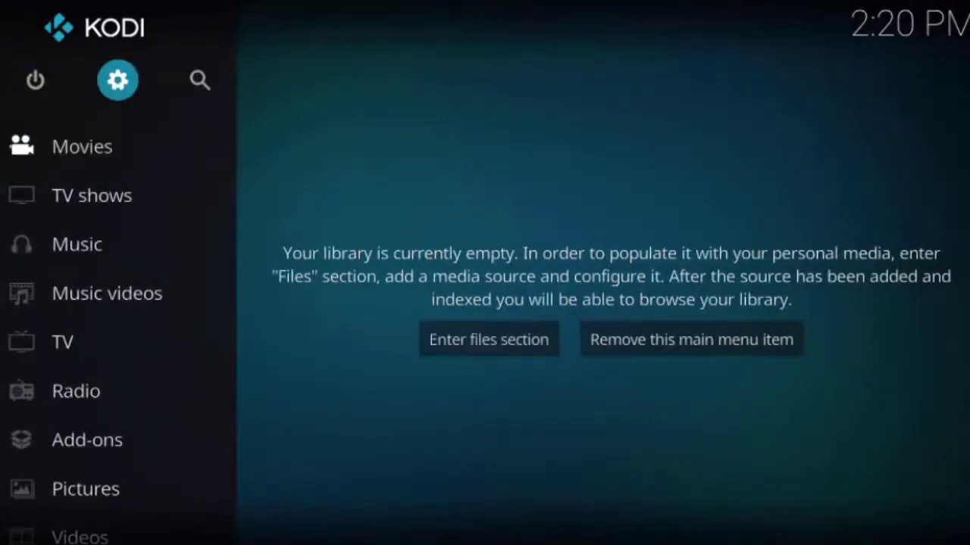
{"action": "key", "text": "Return"}
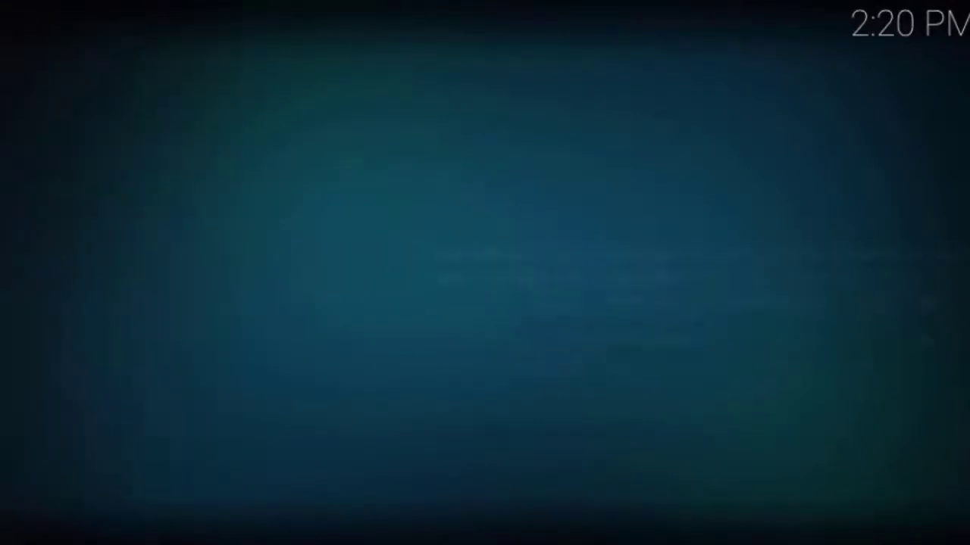
{"action": "key", "text": "Down"}
{"action": "key", "text": "Left"}
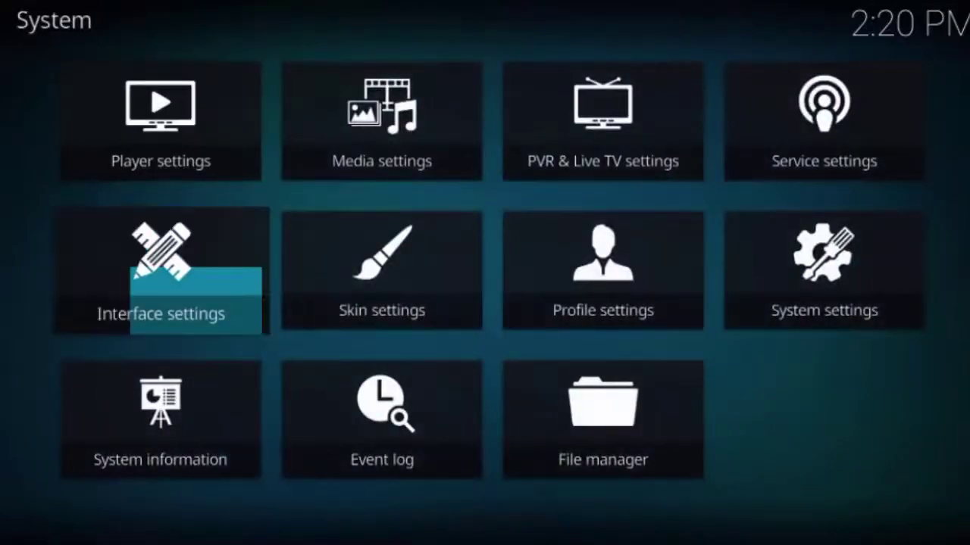
{"action": "key", "text": "Right"}
{"action": "key", "text": "Left"}
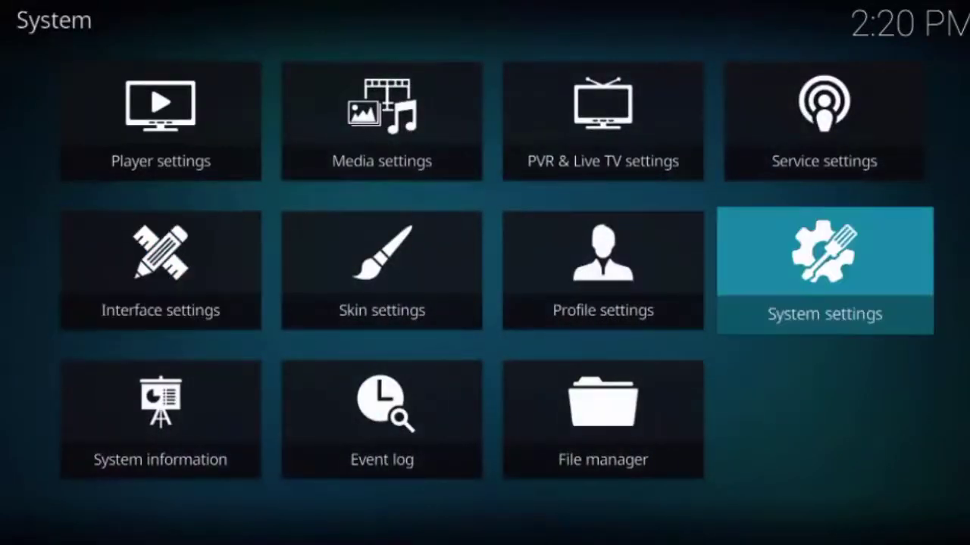
{"action": "key", "text": "Return"}
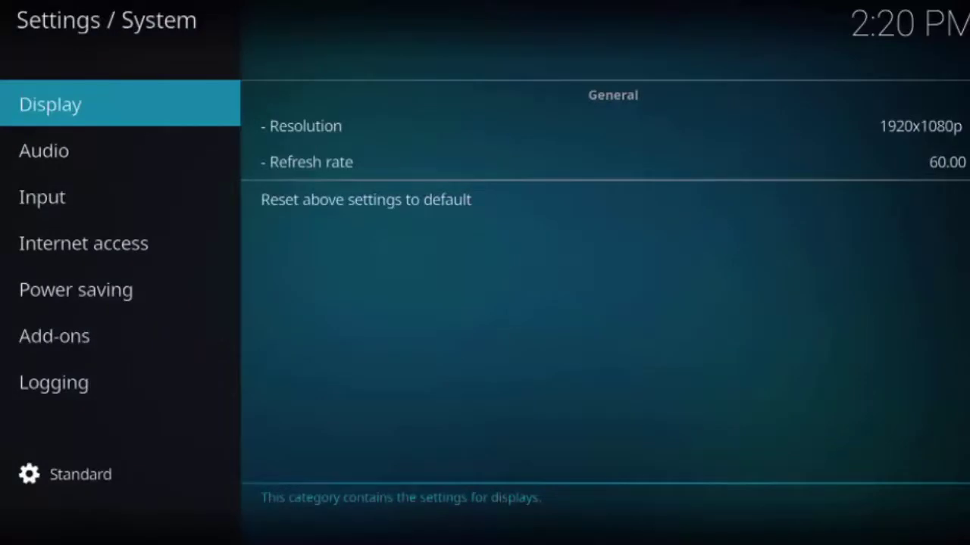
Step: Under Add-ons, turn on Unknown sources and choose to proceed at the warning
{"action": "key", "text": "Down"}
{"action": "key", "text": "Down"}
{"action": "key", "text": "Down"}
{"action": "key", "text": "Down"}
{"action": "key", "text": "Down"}
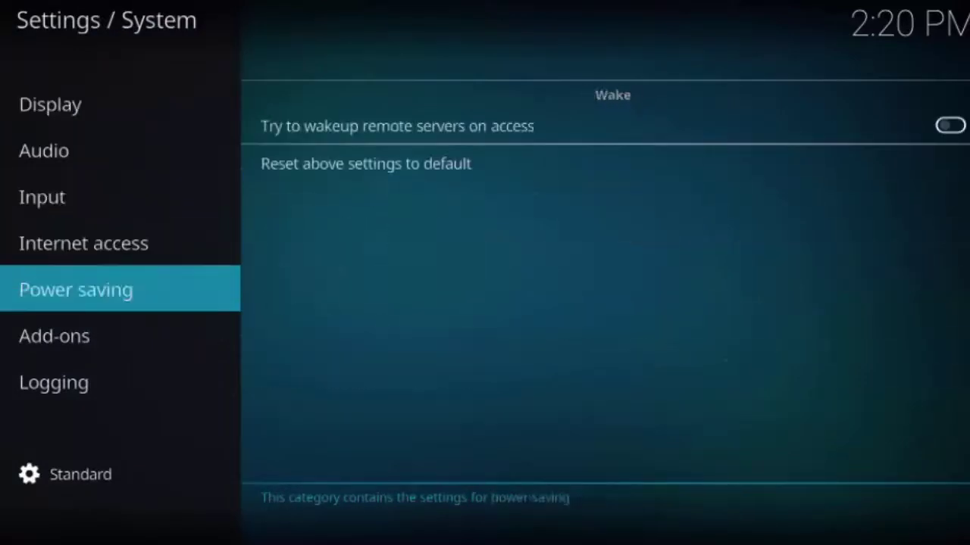
{"action": "key", "text": "Right"}
{"action": "key", "text": "Down"}
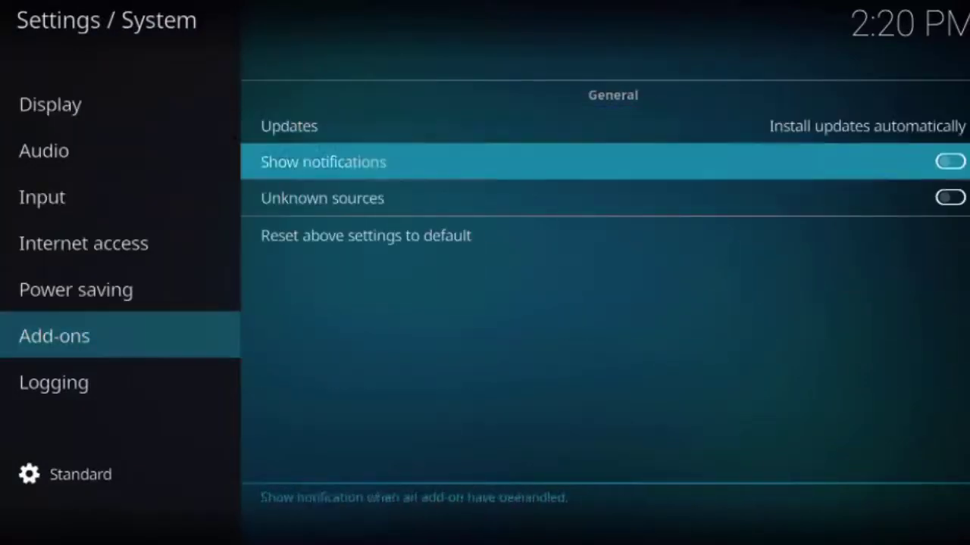
{"action": "key", "text": "Down"}
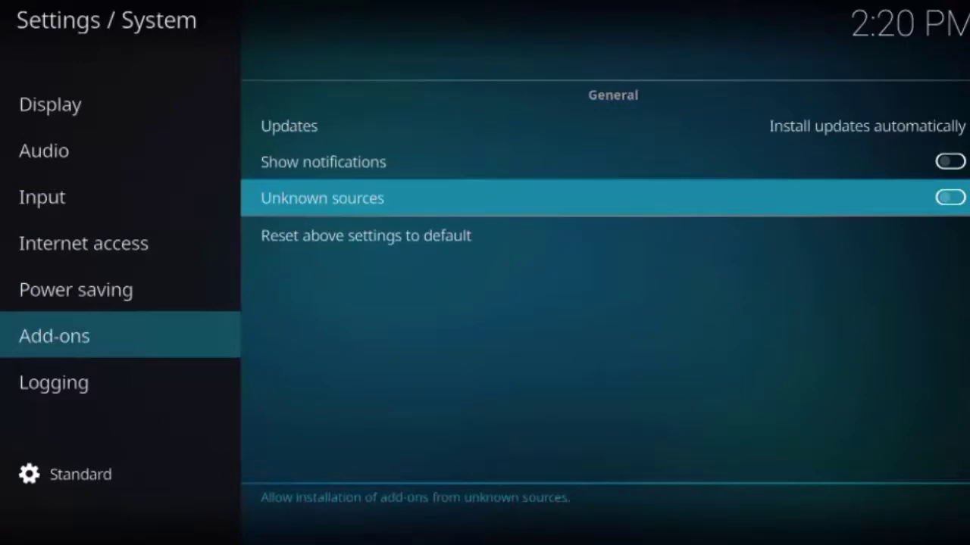
{"action": "key", "text": "Return"}
{"action": "key", "text": "Left"}
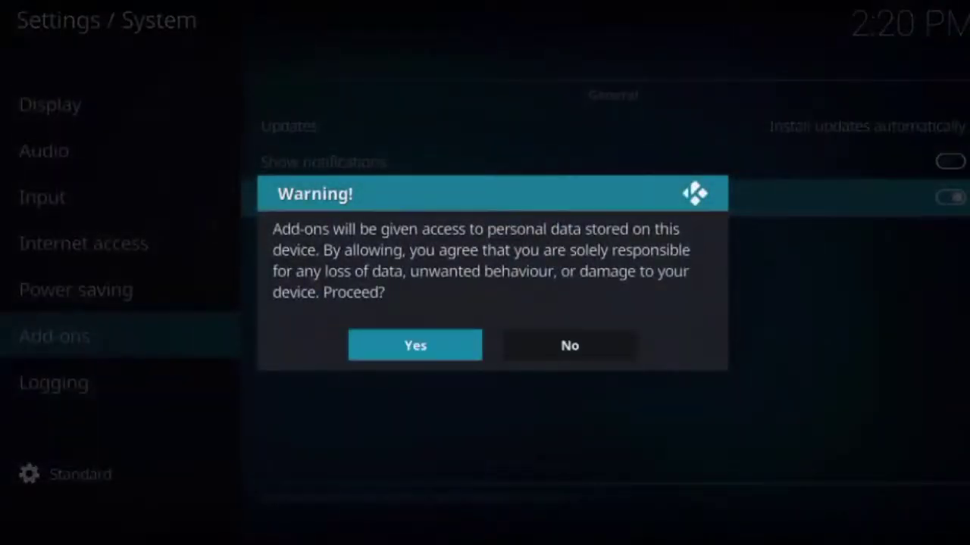
Step: Allow add-ons from unknown sources, then start adding a new file source in File manager
{"action": "key", "text": "Return"}
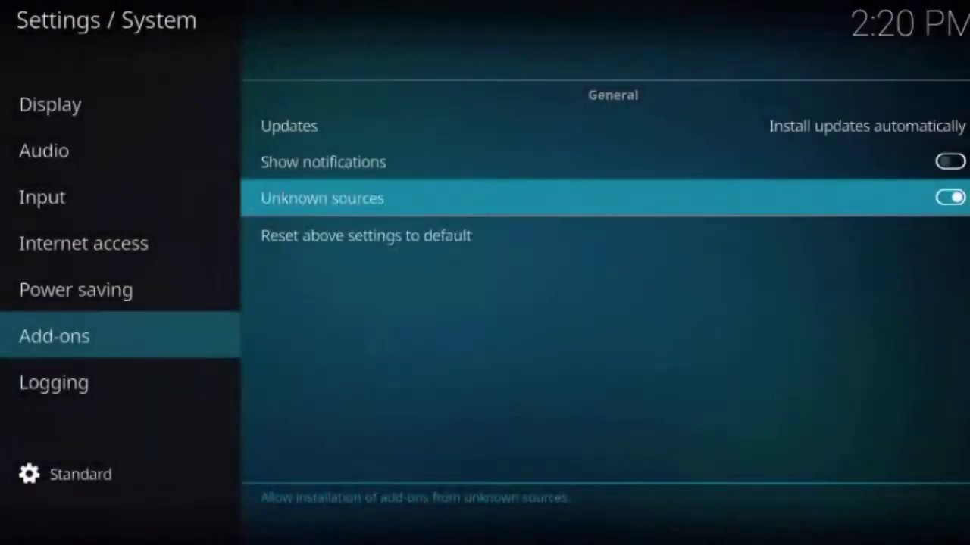
{"action": "key", "text": "BackSpace"}
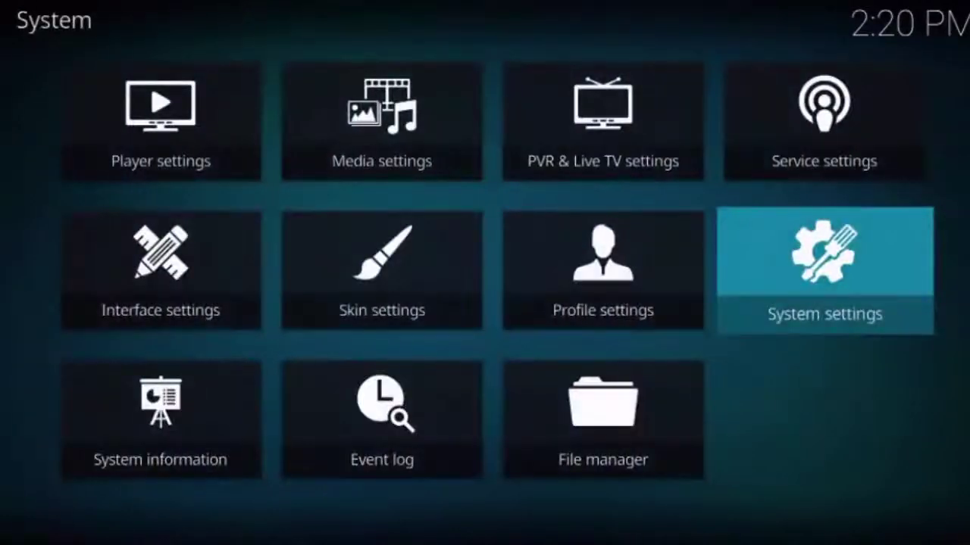
{"action": "key", "text": "Left"}
{"action": "key", "text": "Down"}
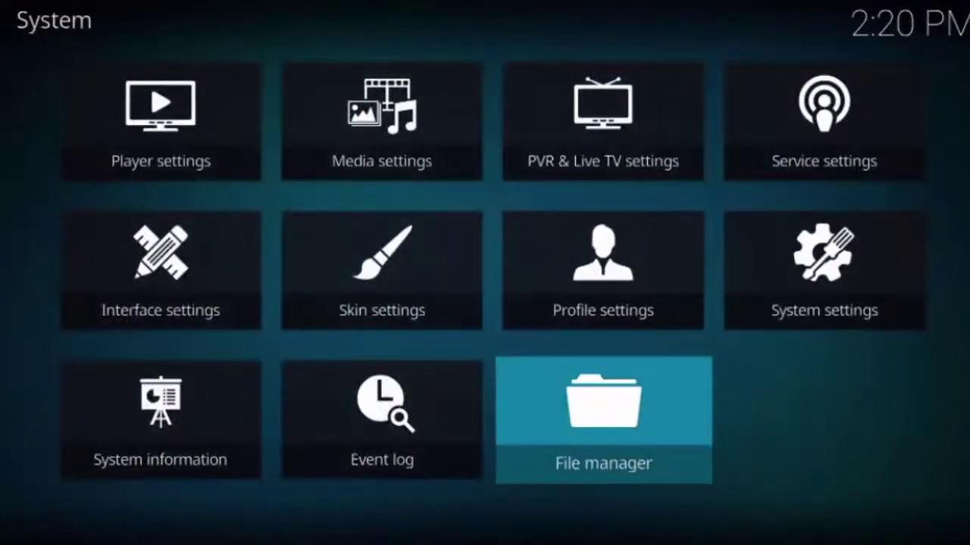
{"action": "key", "text": "Return"}
{"action": "key", "text": "Down"}
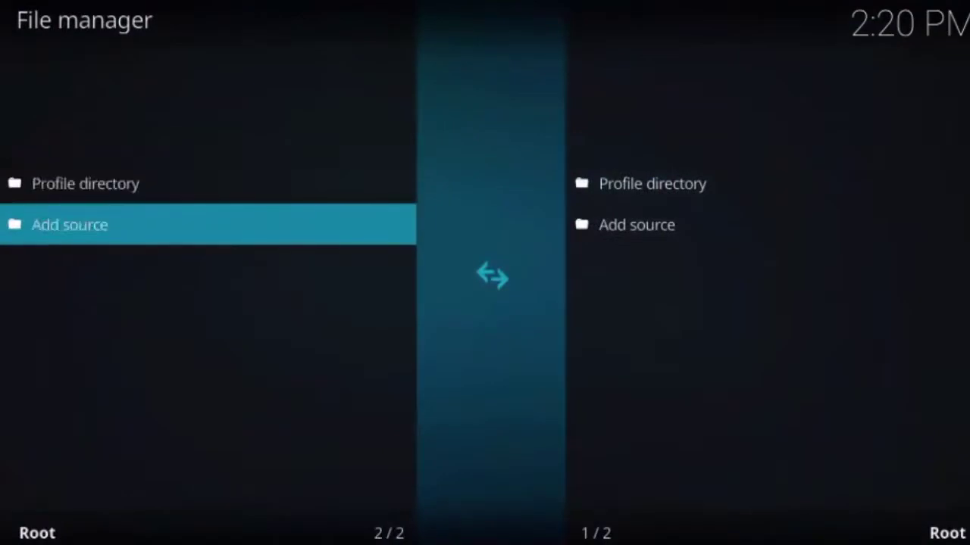
{"action": "key", "text": "Return"}
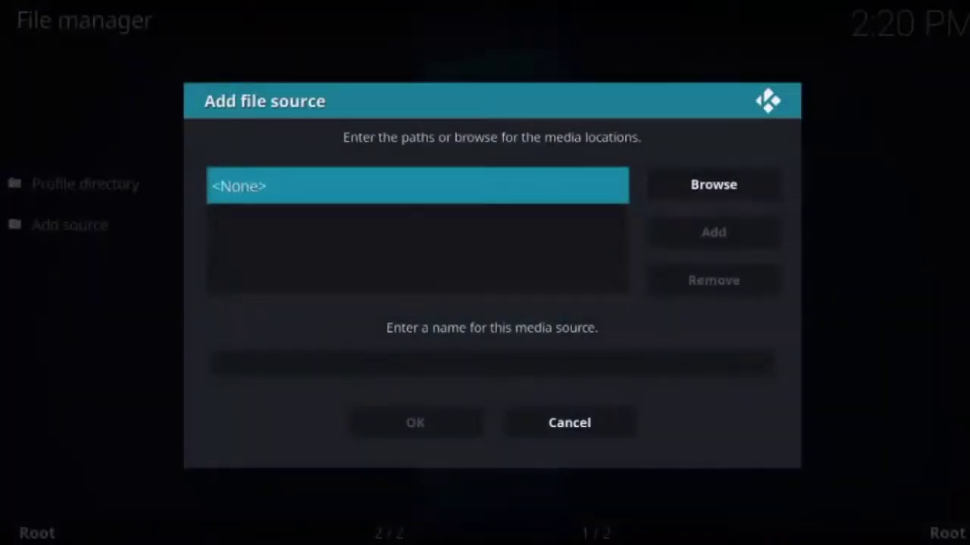
{"action": "key", "text": "Return"}
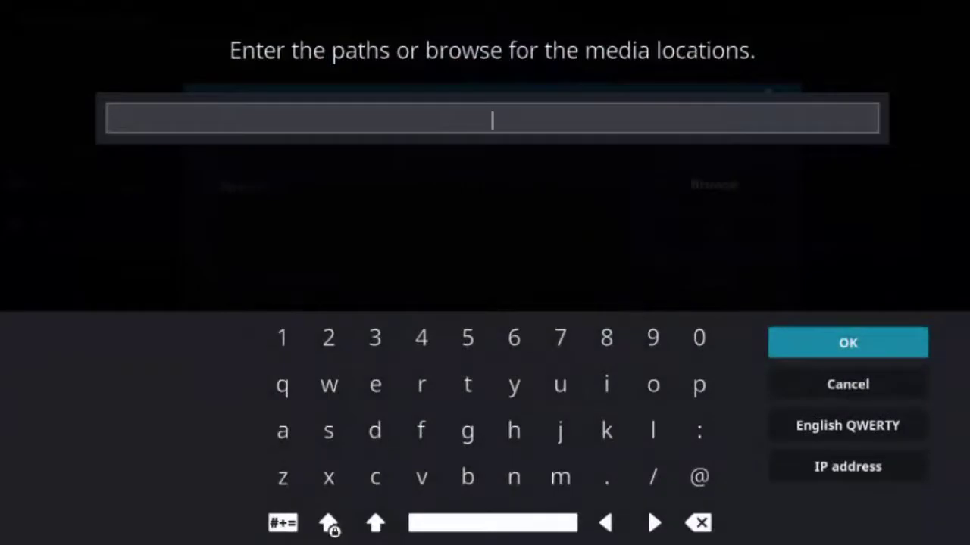
{"action": "key", "text": "Down"}
{"action": "key", "text": "Left"}
{"action": "key", "text": "Down"}
{"action": "key", "text": "Down"}
{"action": "key", "text": "Left"}
{"action": "key", "text": "Left"}
{"action": "key", "text": "Left"}
{"action": "key", "text": "Left"}
{"action": "key", "text": "Return"}
{"action": "key", "text": "Left"}
{"action": "key", "text": "Up"}
{"action": "key", "text": "Return"}
{"action": "key", "text": "Return"}
{"action": "key", "text": "Right"}
{"action": "key", "text": "Right"}
{"action": "key", "text": "Right"}
{"action": "key", "text": "Right"}
{"action": "key", "text": "Right"}
{"action": "key", "text": "Return"}
{"action": "key", "text": "Down"}
{"action": "key", "text": "Return"}
{"action": "key", "text": "Left"}
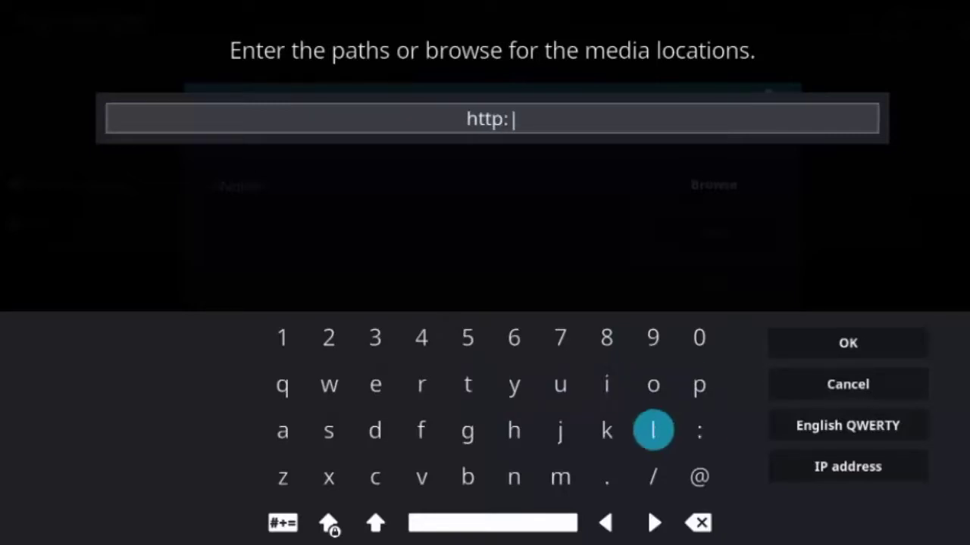
{"action": "key", "text": "Down"}
{"action": "key", "text": "Return"}
{"action": "key", "text": "Return"}
{"action": "key", "text": "Left"}
{"action": "key", "text": "Up"}
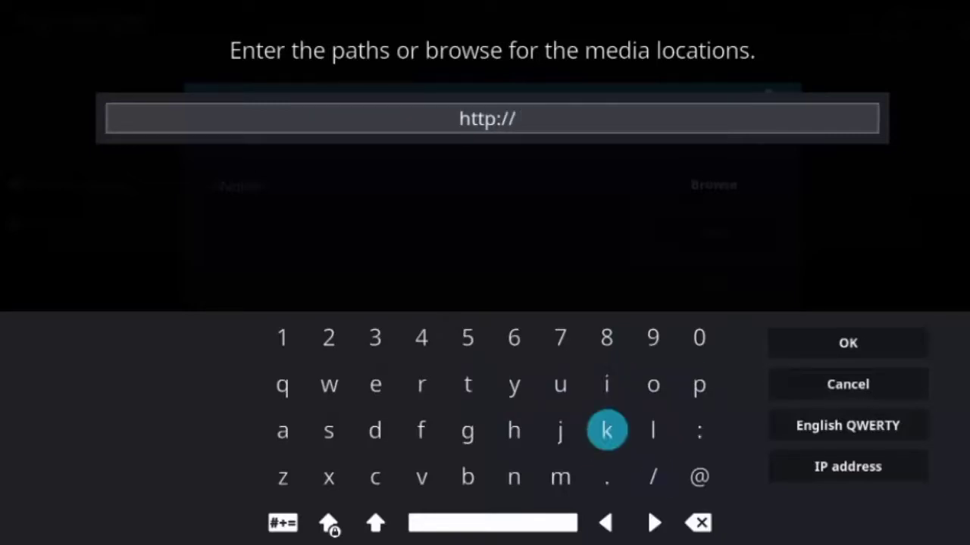
{"action": "key", "text": "Return"}
{"action": "key", "text": "Up"}
{"action": "key", "text": "Right"}
{"action": "key", "text": "Return"}
{"action": "key", "text": "Left"}
{"action": "key", "text": "Left"}
{"action": "key", "text": "Left"}
{"action": "key", "text": "Left"}
{"action": "key", "text": "Left"}
{"action": "key", "text": "Left"}
{"action": "key", "text": "Down"}
{"action": "key", "text": "Return"}
{"action": "key", "text": "Up"}
{"action": "key", "text": "Right"}
{"action": "key", "text": "Right"}
{"action": "key", "text": "Right"}
{"action": "key", "text": "Right"}
{"action": "key", "text": "Right"}
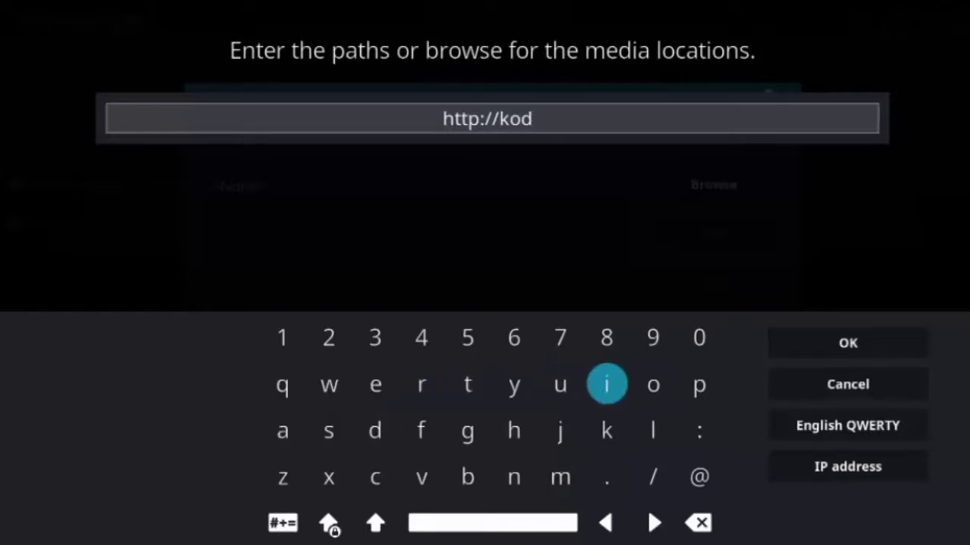
{"action": "key", "text": "Return"}
{"action": "key", "text": "Down"}
{"action": "key", "text": "Left"}
{"action": "key", "text": "Left"}
{"action": "key", "text": "Down"}
{"action": "key", "text": "Return"}
{"action": "key", "text": "Up"}
{"action": "key", "text": "Right"}
{"action": "key", "text": "Right"}
{"action": "key", "text": "Right"}
{"action": "key", "text": "Up"}
{"action": "key", "text": "Return"}
{"action": "key", "text": "Down"}
{"action": "key", "text": "Return"}
{"action": "key", "text": "Left"}
{"action": "key", "text": "Up"}
{"action": "key", "text": "Return"}
{"action": "key", "text": "Down"}
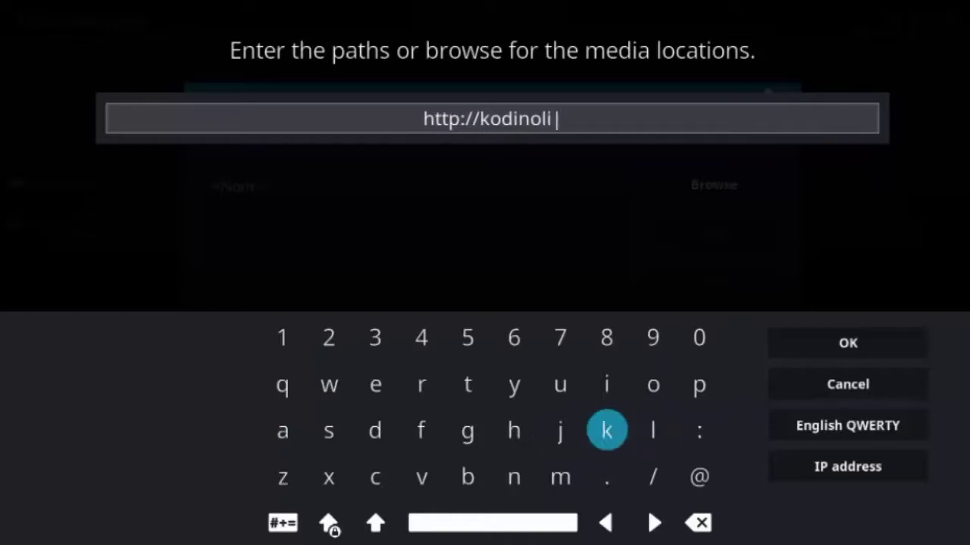
{"action": "key", "text": "Left"}
{"action": "key", "text": "Down"}
{"action": "key", "text": "Return"}
{"action": "key", "text": "Up"}
{"action": "key", "text": "Right"}
{"action": "key", "text": "Up"}
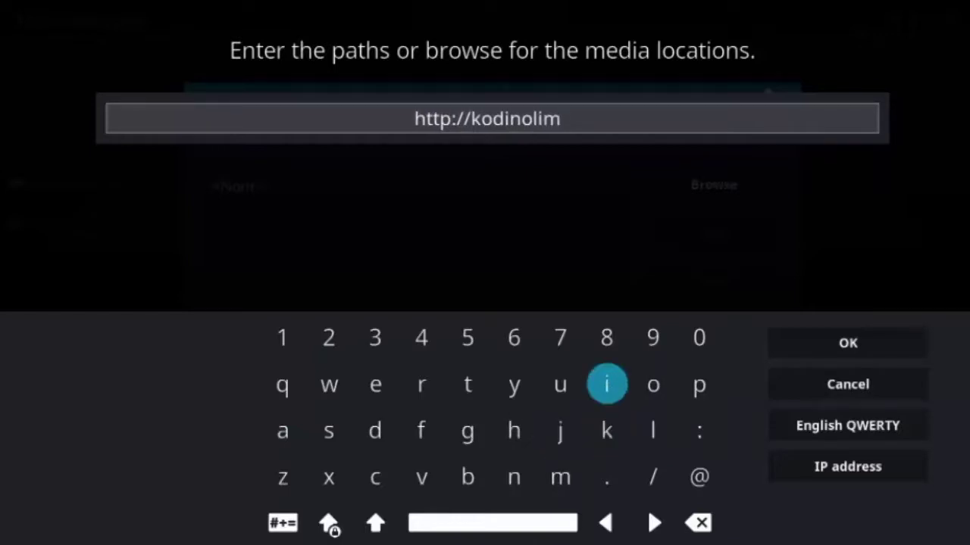
{"action": "key", "text": "Return"}
{"action": "key", "text": "Left"}
{"action": "key", "text": "Left"}
{"action": "key", "text": "Left"}
{"action": "key", "text": "Return"}
{"action": "key", "text": "Down"}
{"action": "key", "text": "Left"}
{"action": "key", "text": "Left"}
{"action": "key", "text": "Left"}
{"action": "key", "text": "Return"}
{"action": "key", "text": "Down"}
{"action": "key", "text": "Right"}
{"action": "key", "text": "Right"}
{"action": "key", "text": "Right"}
{"action": "key", "text": "Right"}
{"action": "key", "text": "Right"}
{"action": "key", "text": "Right"}
{"action": "key", "text": "Right"}
{"action": "key", "text": "Left"}
{"action": "key", "text": "Return"}
{"action": "key", "text": "Left"}
{"action": "key", "text": "Left"}
{"action": "key", "text": "Left"}
{"action": "key", "text": "Left"}
{"action": "key", "text": "Left"}
{"action": "key", "text": "Left"}
{"action": "key", "text": "Right"}
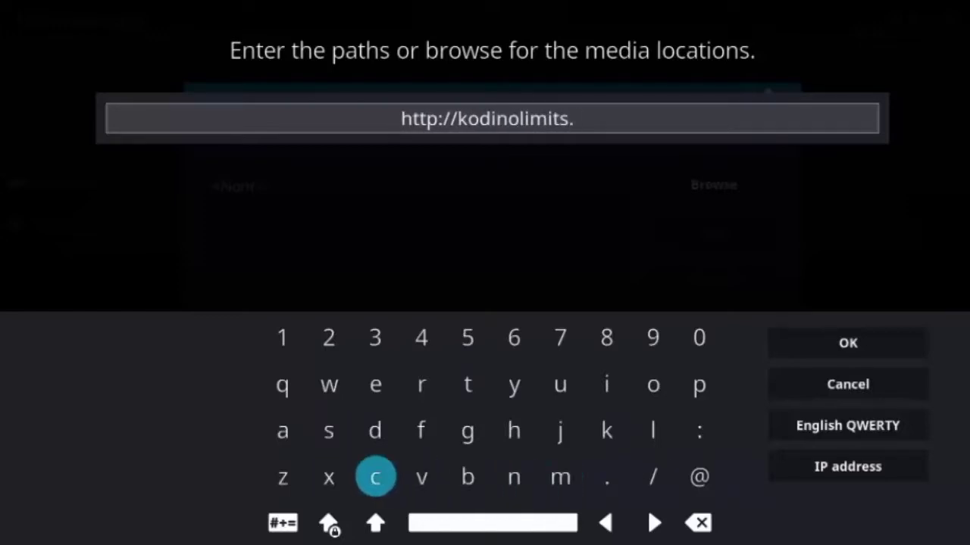
{"action": "key", "text": "Return"}
{"action": "key", "text": "Right"}
{"action": "key", "text": "Right"}
{"action": "key", "text": "Right"}
{"action": "key", "text": "Right"}
{"action": "key", "text": "Right"}
{"action": "key", "text": "Up"}
{"action": "key", "text": "Up"}
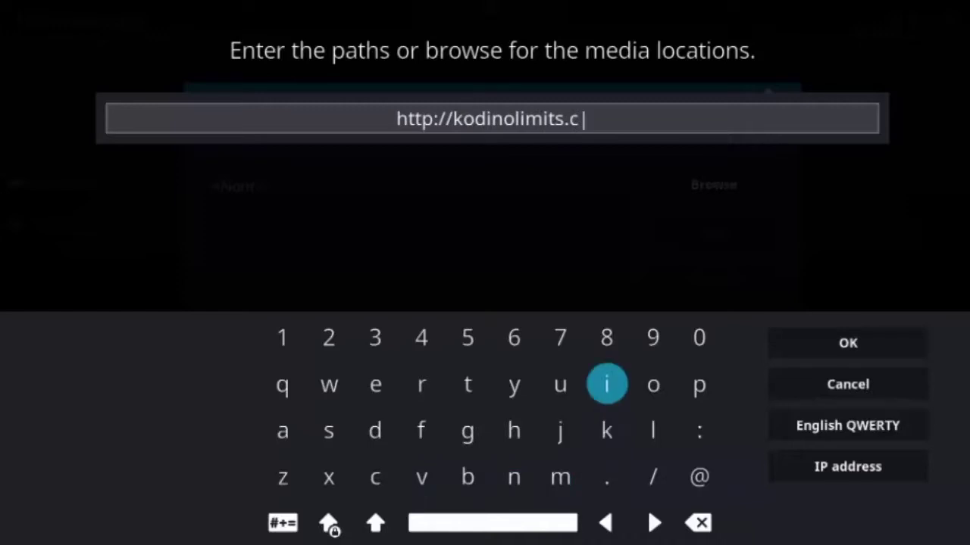
{"action": "key", "text": "Right"}
{"action": "key", "text": "Return"}
{"action": "key", "text": "Down"}
{"action": "key", "text": "Left"}
{"action": "key", "text": "Left"}
{"action": "key", "text": "Left"}
{"action": "key", "text": "Down"}
{"action": "key", "text": "Right"}
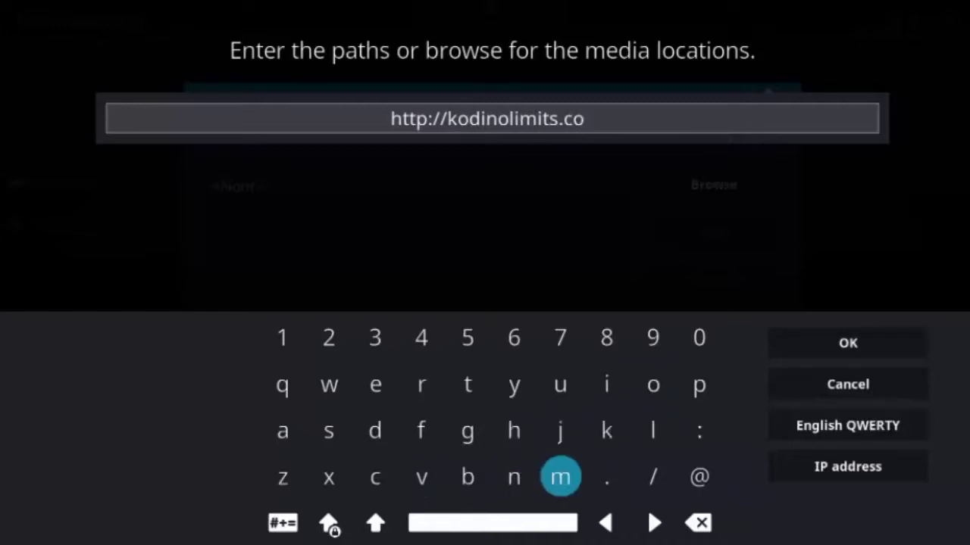
{"action": "key", "text": "Return"}
{"action": "key", "text": "Right"}
{"action": "key", "text": "Right"}
{"action": "key", "text": "Return"}
{"action": "key", "text": "Up"}
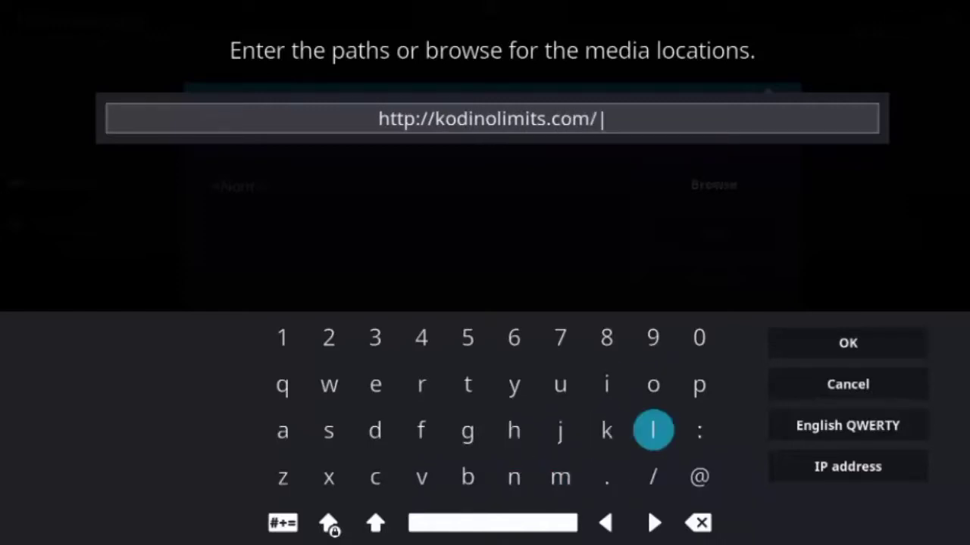
{"action": "key", "text": "Left"}
{"action": "key", "text": "Return"}
{"action": "key", "text": "Up"}
{"action": "key", "text": "Right"}
{"action": "key", "text": "Return"}
{"action": "key", "text": "Left"}
{"action": "key", "text": "Left"}
{"action": "key", "text": "Left"}
{"action": "key", "text": "Left"}
{"action": "key", "text": "Left"}
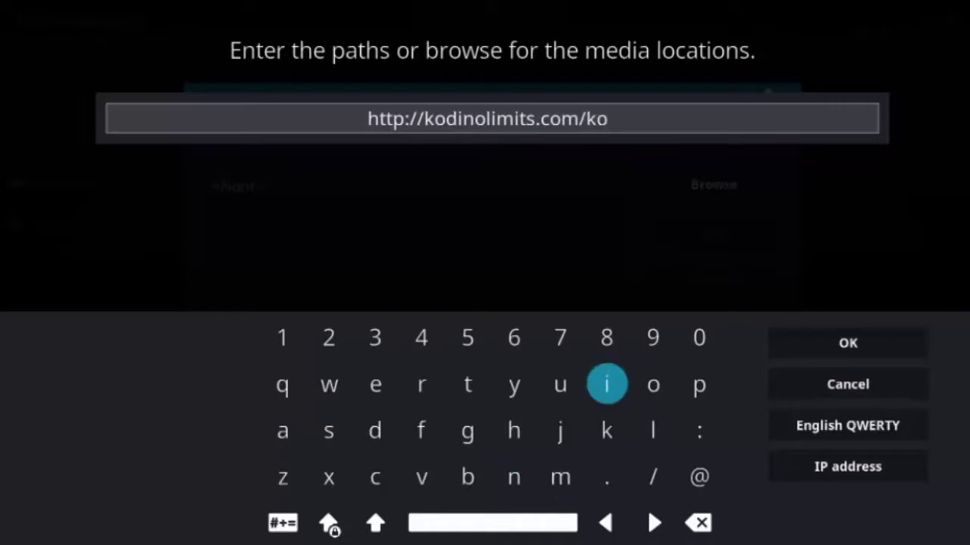
{"action": "key", "text": "Down"}
{"action": "key", "text": "Return"}
{"action": "key", "text": "Up"}
{"action": "key", "text": "Right"}
{"action": "key", "text": "Right"}
{"action": "key", "text": "Right"}
{"action": "key", "text": "Right"}
{"action": "key", "text": "Right"}
{"action": "key", "text": "Right"}
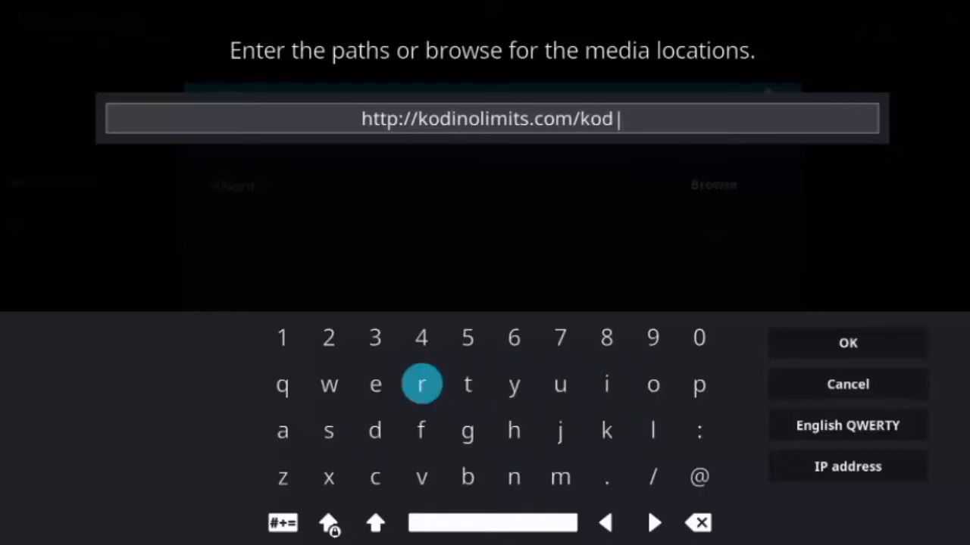
{"action": "key", "text": "Left"}
{"action": "key", "text": "Return"}
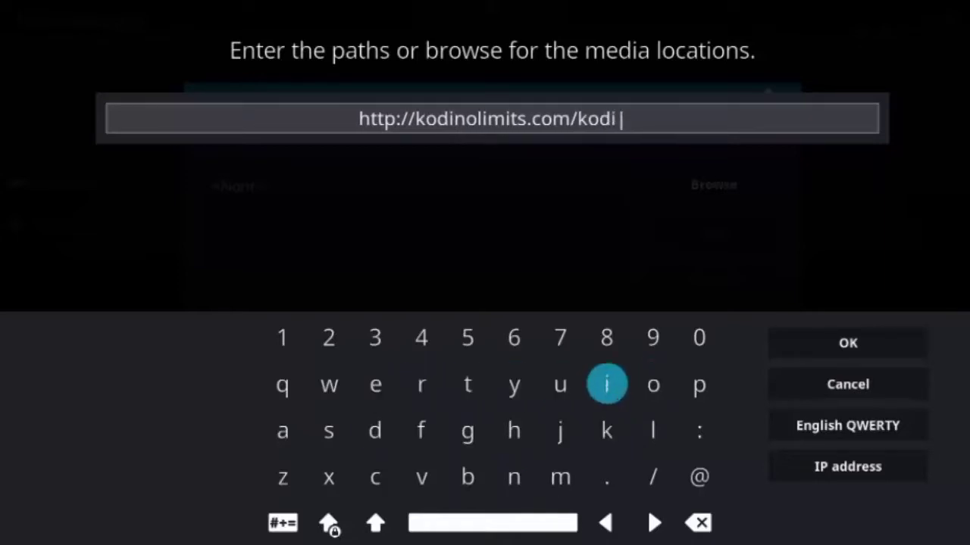
{"action": "key", "text": "Right"}
{"action": "key", "text": "Right"}
{"action": "key", "text": "Right"}
{"action": "key", "text": "Up"}
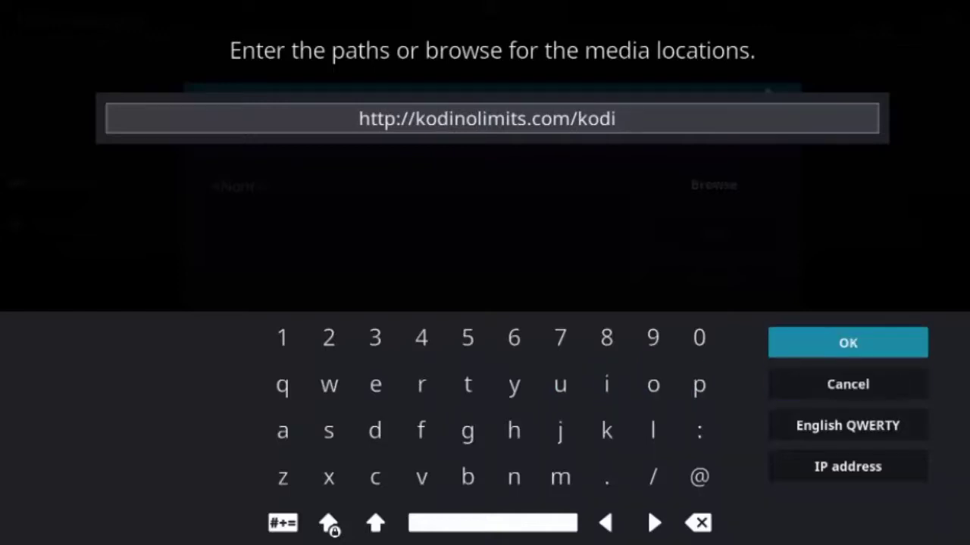
{"action": "key", "text": "Return"}
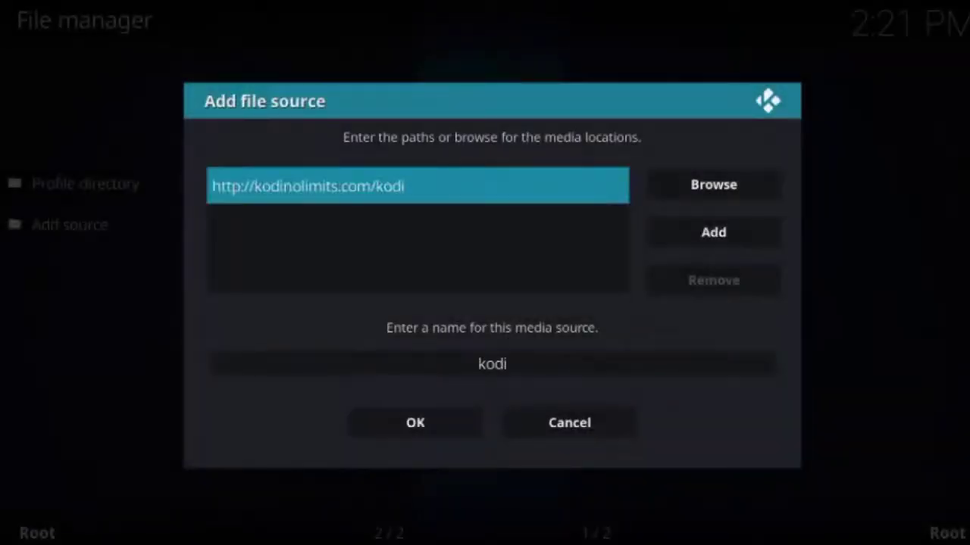
Step: Save the new file source with the name kodi
{"action": "key", "text": "Down"}
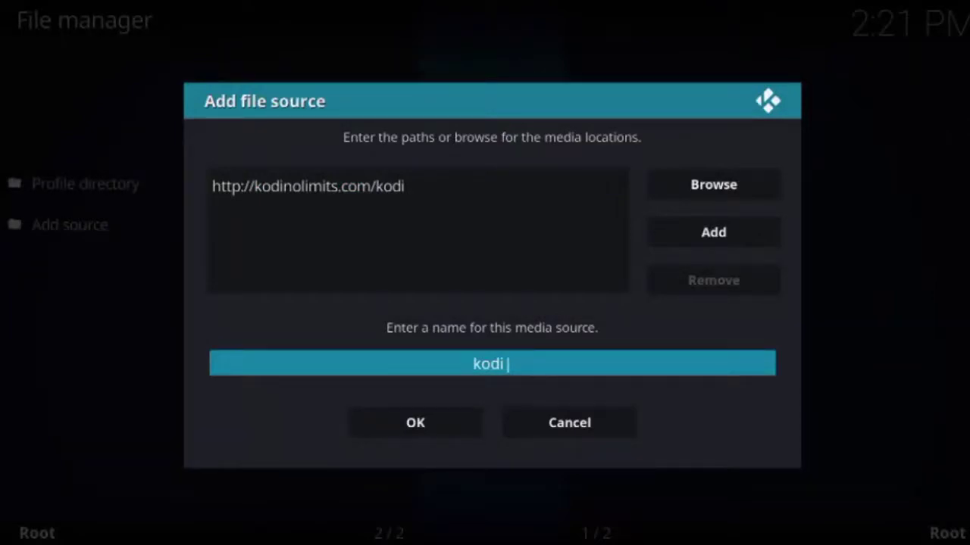
{"action": "key", "text": "Down"}
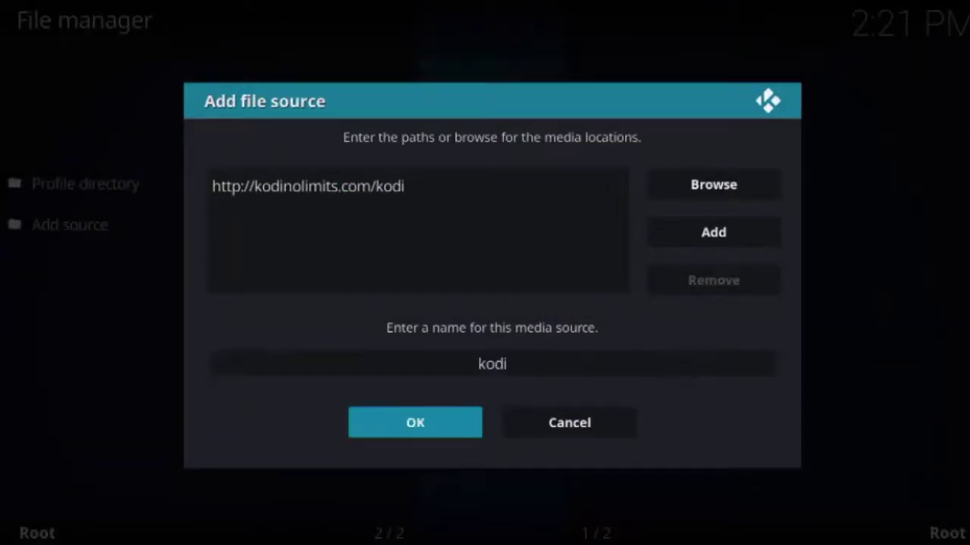
{"action": "key", "text": "Return"}
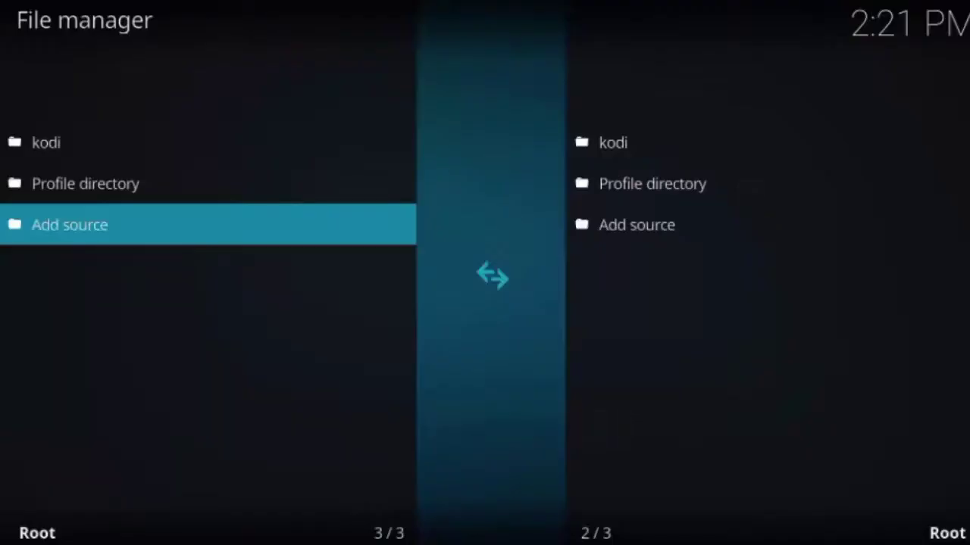
Step: Return to the home screen and open the Add-ons section
{"action": "key", "text": "Escape"}
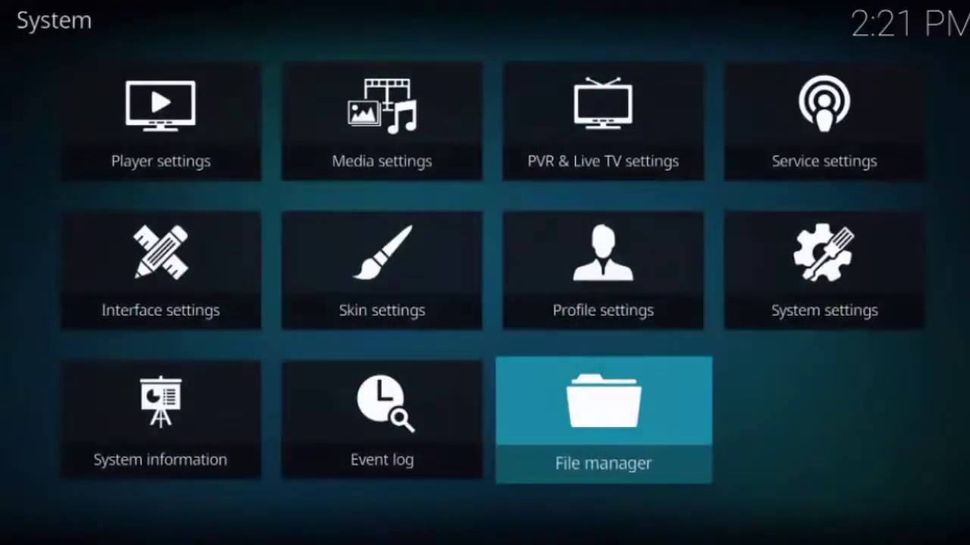
{"action": "key", "text": "Escape"}
{"action": "key", "text": "Down"}
{"action": "key", "text": "Down"}
{"action": "key", "text": "Down"}
{"action": "key", "text": "Down"}
{"action": "key", "text": "Down"}
{"action": "key", "text": "Down"}
{"action": "key", "text": "Down"}
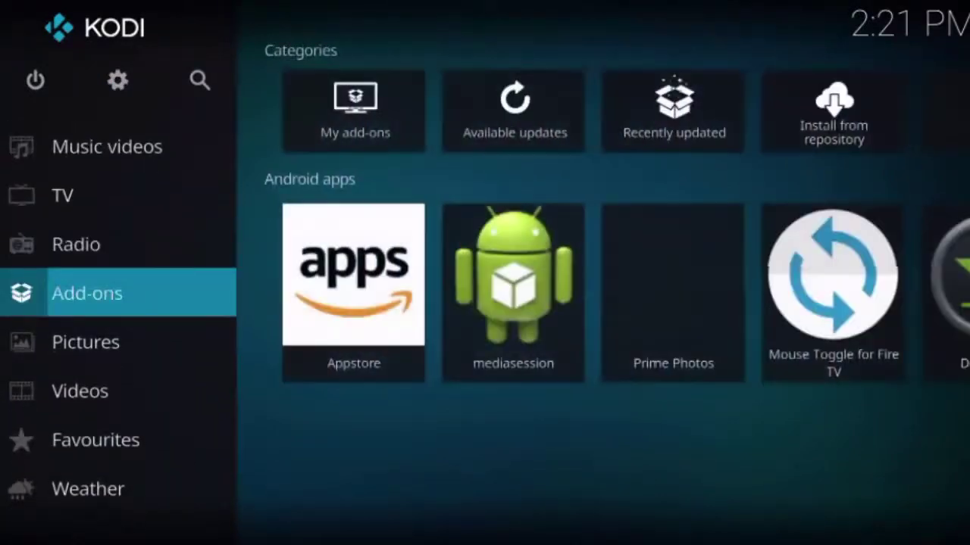
{"action": "key", "text": "Return"}
Step: Install plugin.video.nolimitswizard.zip from the kodi source using Install from zip file
{"action": "key", "text": "Up"}
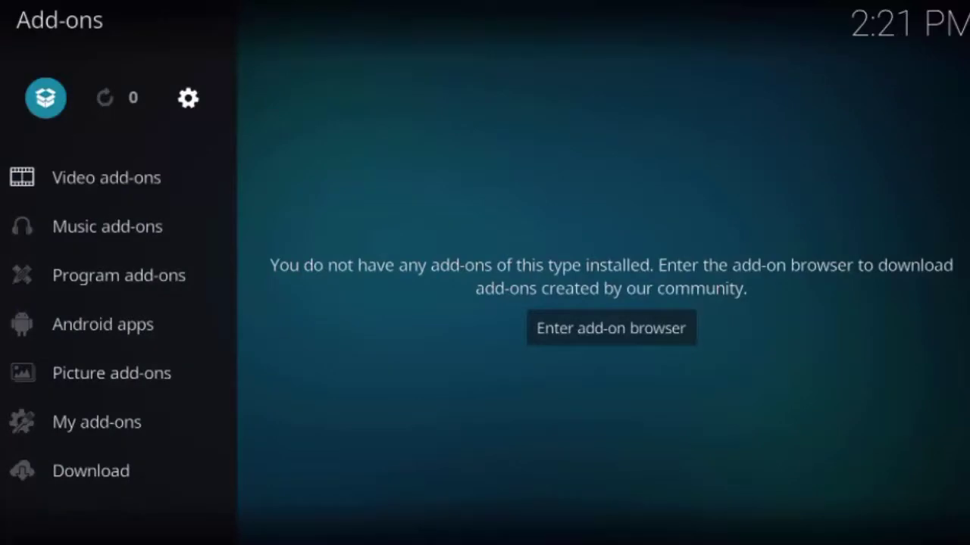
{"action": "key", "text": "Return"}
{"action": "key", "text": "Down"}
{"action": "key", "text": "Down"}
{"action": "key", "text": "Down"}
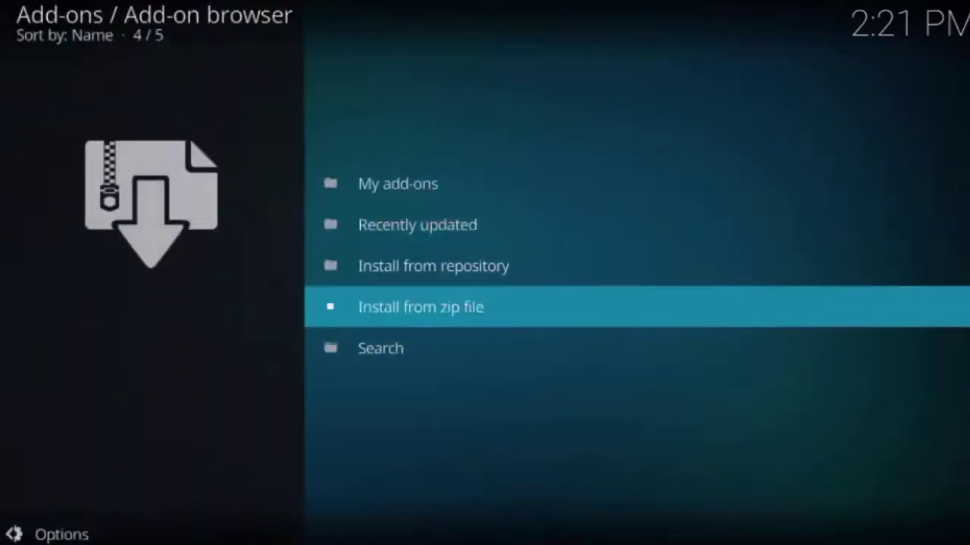
{"action": "key", "text": "Return"}
{"action": "key", "text": "Down"}
{"action": "key", "text": "Down"}
{"action": "key", "text": "Up"}
{"action": "key", "text": "Down"}
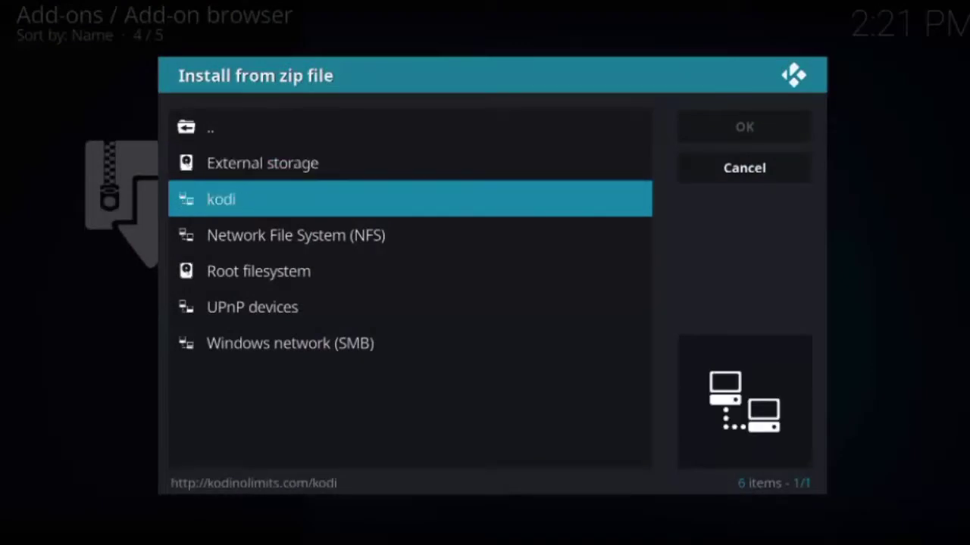
{"action": "key", "text": "Return"}
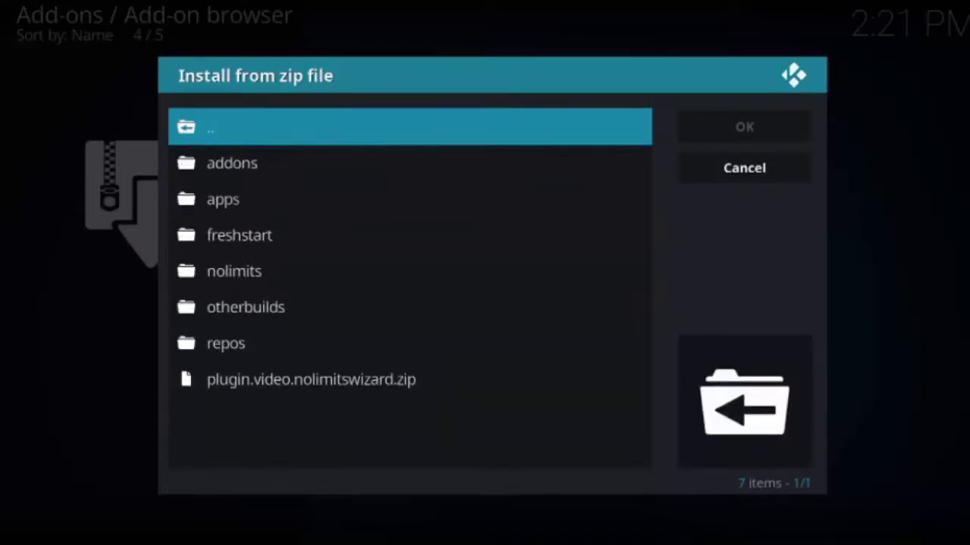
{"action": "key", "text": "Down"}
{"action": "key", "text": "Down"}
{"action": "key", "text": "Down"}
{"action": "key", "text": "Down"}
{"action": "key", "text": "Down"}
{"action": "key", "text": "Down"}
{"action": "key", "text": "Down"}
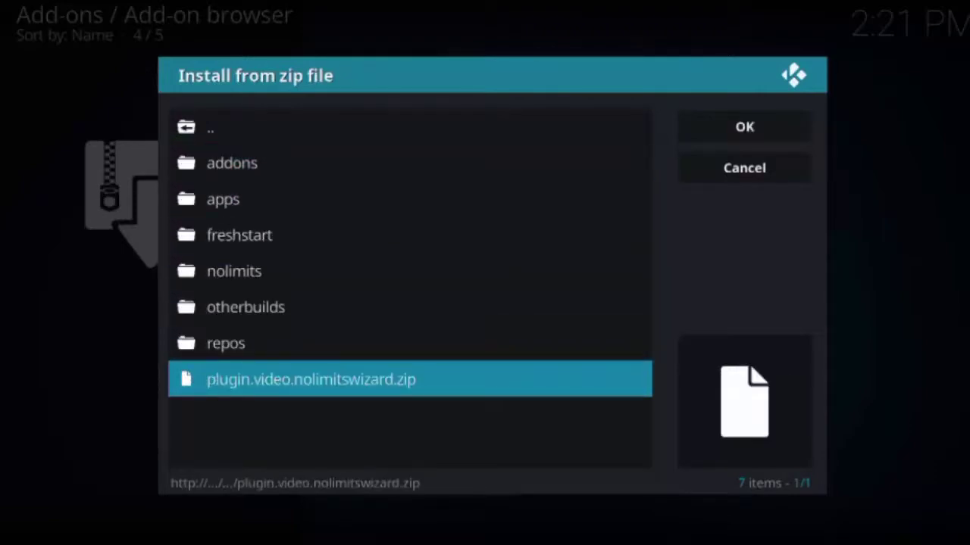
{"action": "key", "text": "Return"}
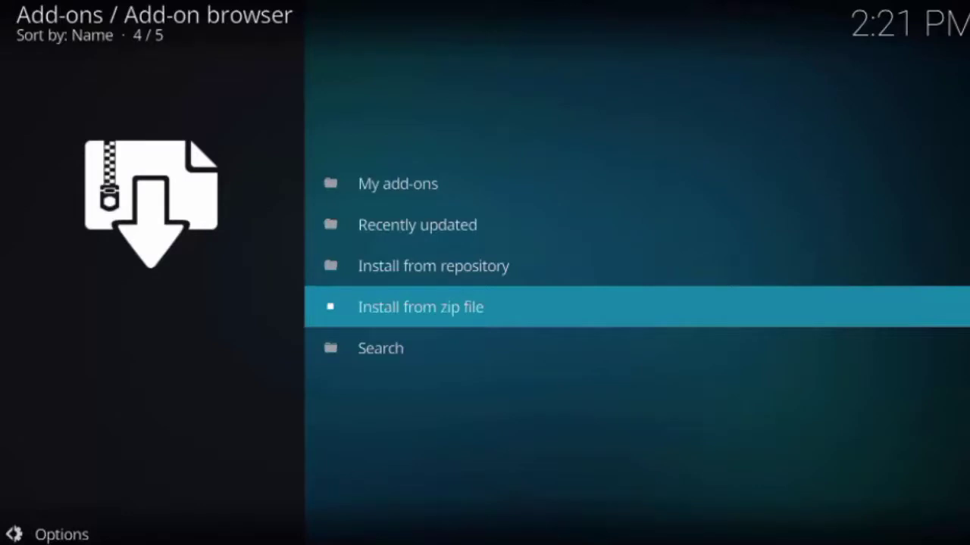
{"action": "key", "text": "Escape"}
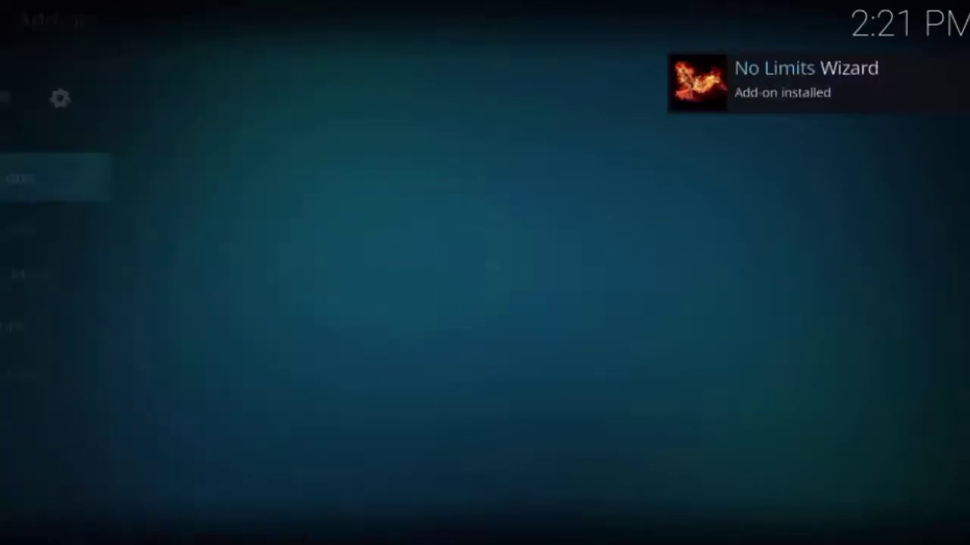
Step: Launch the No Limits Wizard video add-on from the home screen's Add-ons row
{"action": "key", "text": "Escape"}
{"action": "key", "text": "Right"}
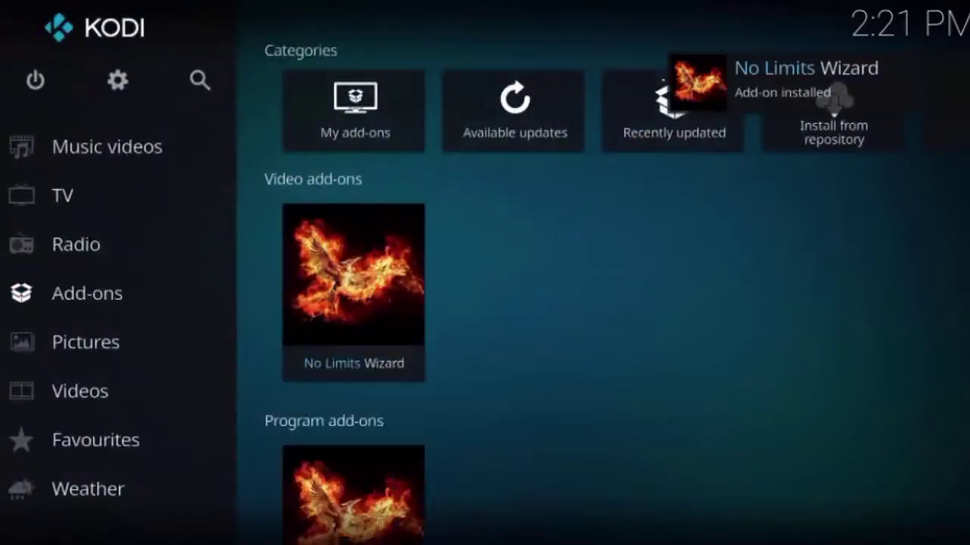
{"action": "key", "text": "Down"}
{"action": "key", "text": "Down"}
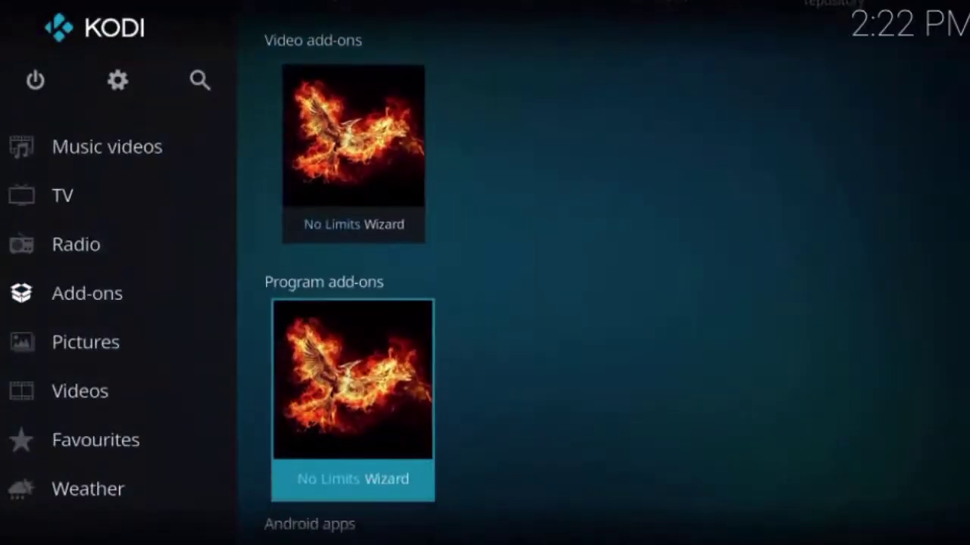
{"action": "key", "text": "Up"}
{"action": "key", "text": "Down"}
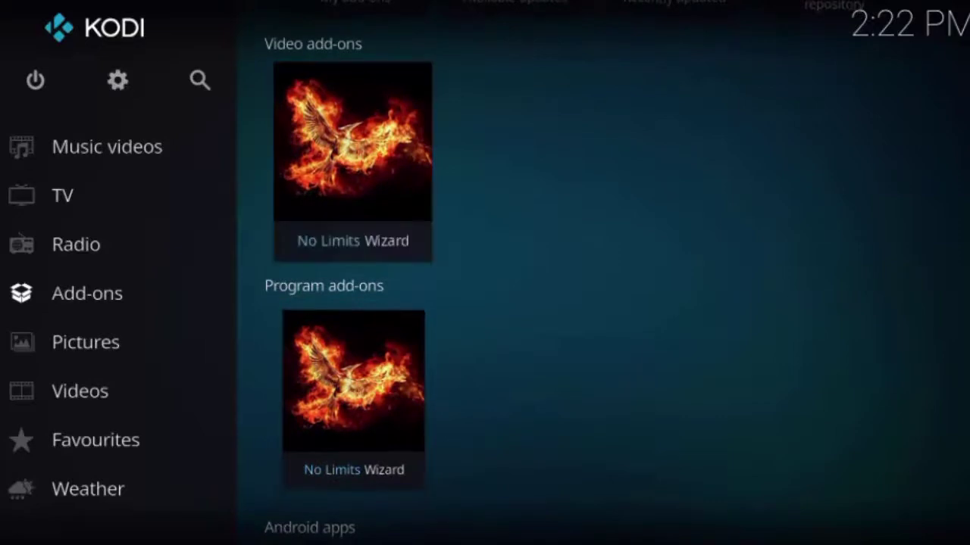
{"action": "key", "text": "Up"}
{"action": "key", "text": "Down"}
{"action": "key", "text": "Up"}
{"action": "key", "text": "Down"}
{"action": "key", "text": "Up"}
{"action": "key", "text": "Return"}
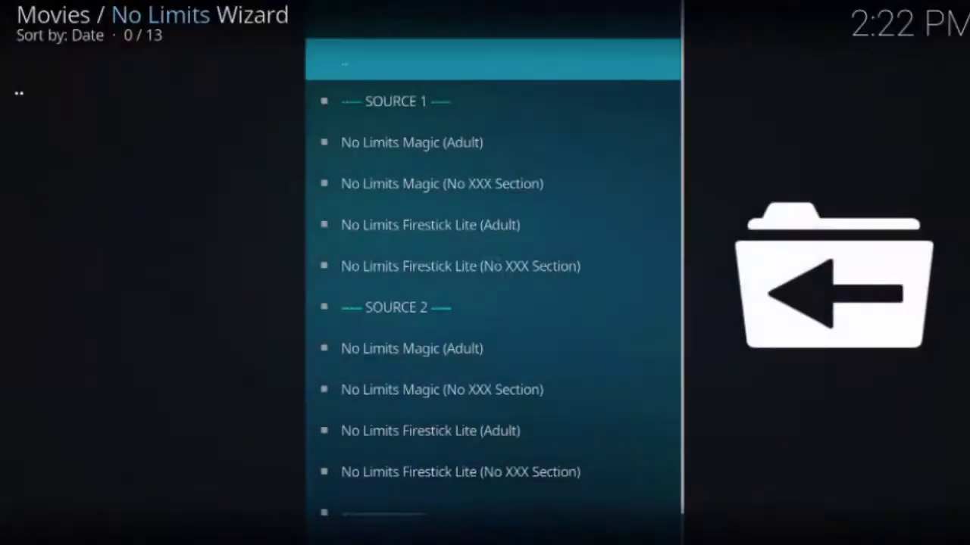
Step: Browse the SOURCE 1 and SOURCE 2 builds and select Firestick Lite (No XXX Section)
{"action": "key", "text": "Down"}
{"action": "key", "text": "Down"}
{"action": "key", "text": "Up"}
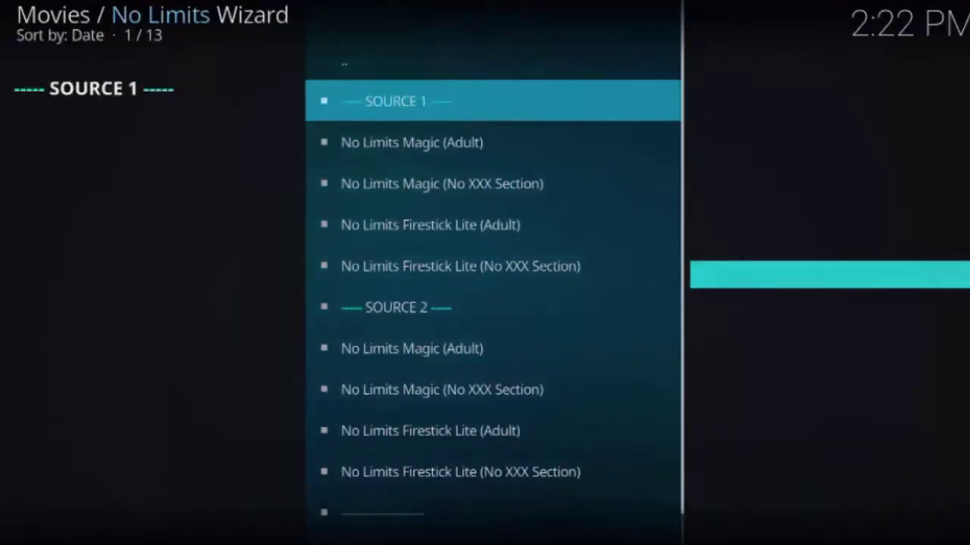
{"action": "key", "text": "Down"}
{"action": "key", "text": "Down"}
{"action": "key", "text": "Down"}
{"action": "key", "text": "Down"}
{"action": "key", "text": "Down"}
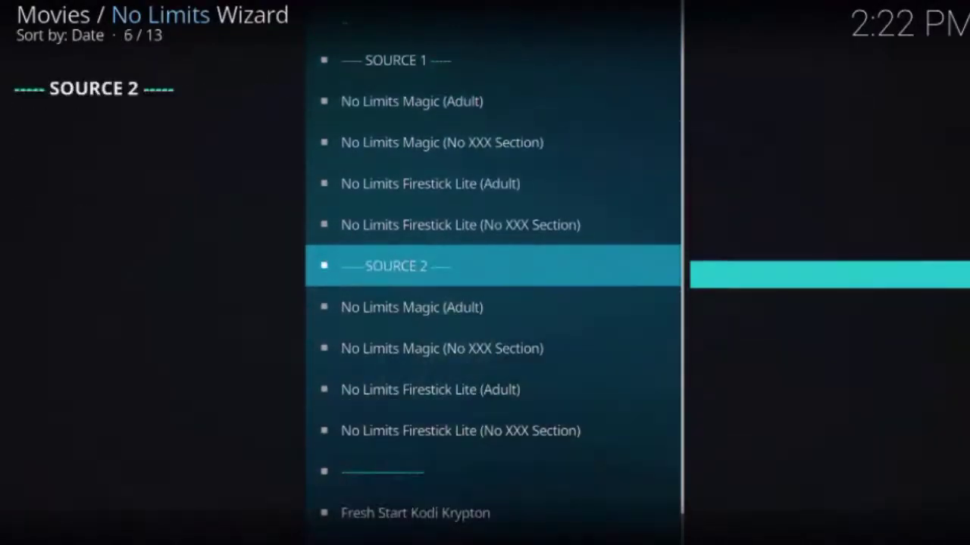
{"action": "key", "text": "Up"}
{"action": "key", "text": "Up"}
{"action": "key", "text": "Up"}
{"action": "key", "text": "Up"}
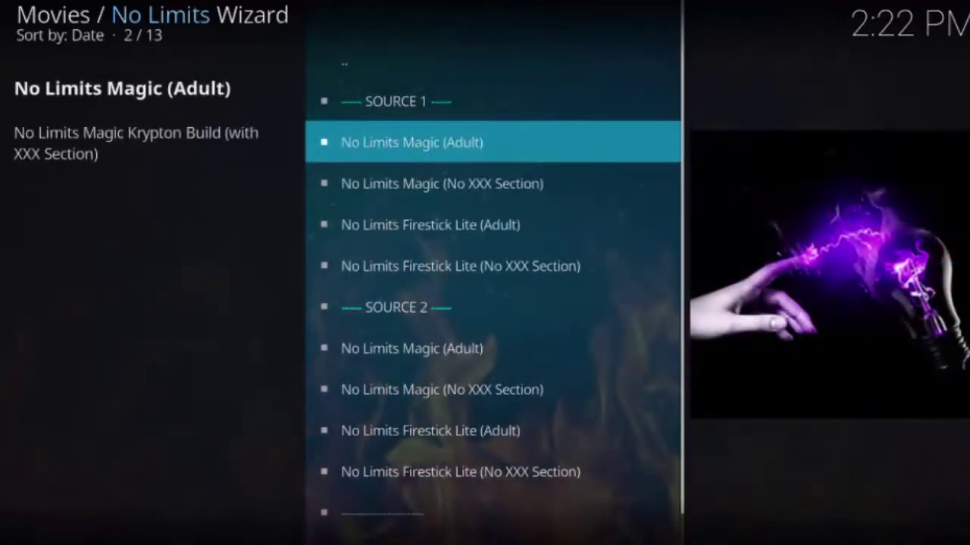
{"action": "key", "text": "Up"}
{"action": "key", "text": "Down"}
{"action": "key", "text": "Down"}
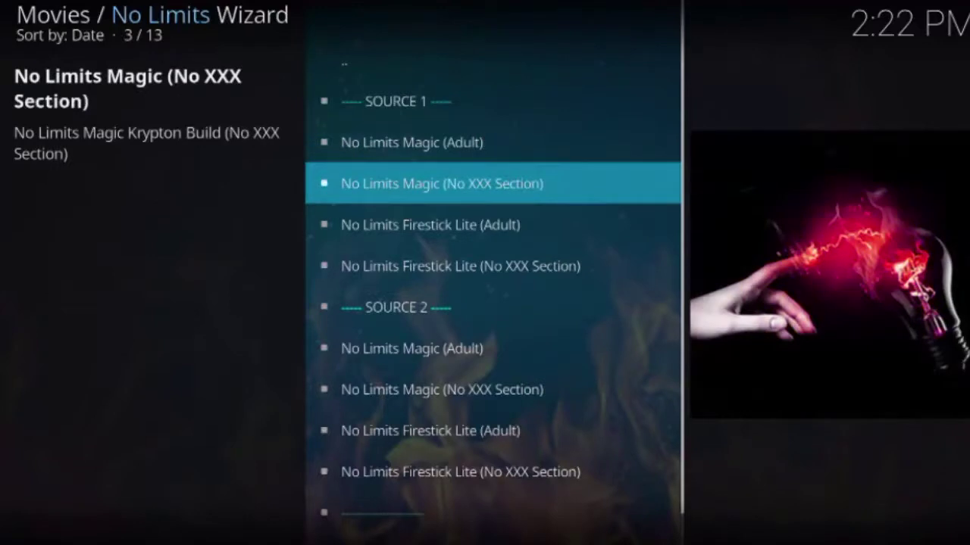
{"action": "key", "text": "Down"}
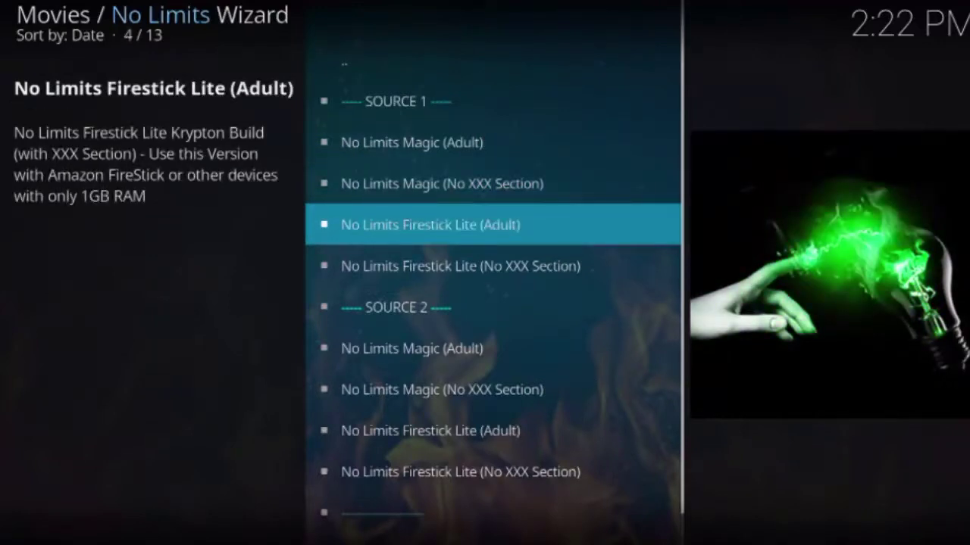
{"action": "key", "text": "Down"}
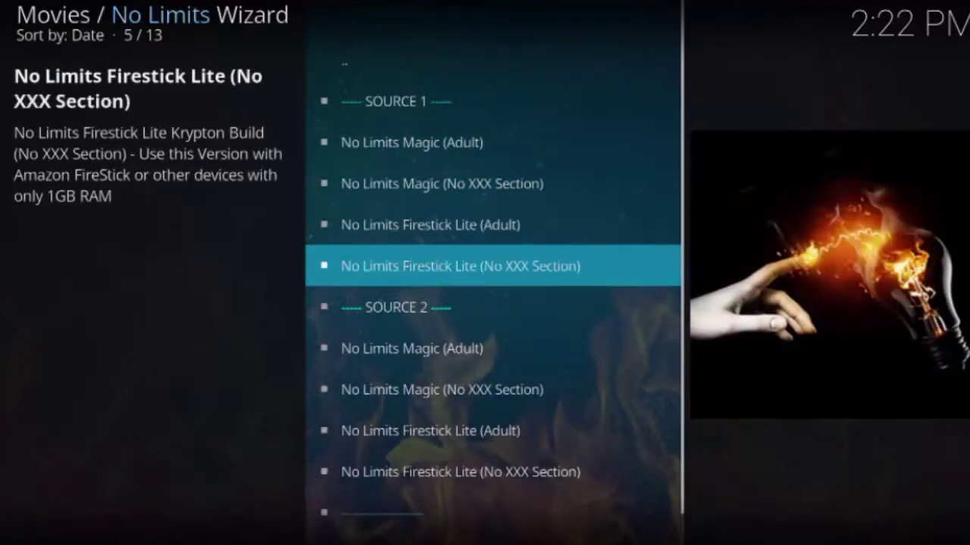
{"action": "key", "text": "Up"}
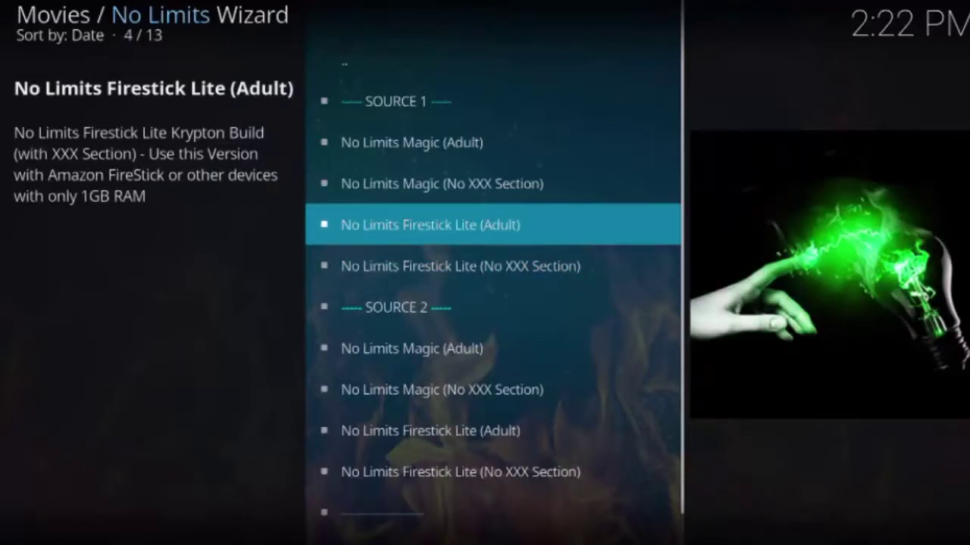
{"action": "key", "text": "Down"}
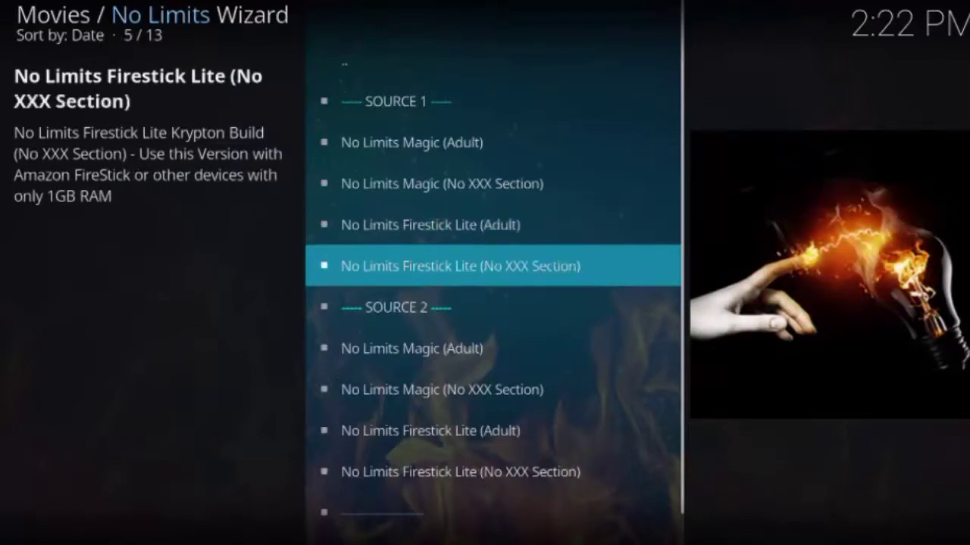
{"action": "key", "text": "Return"}
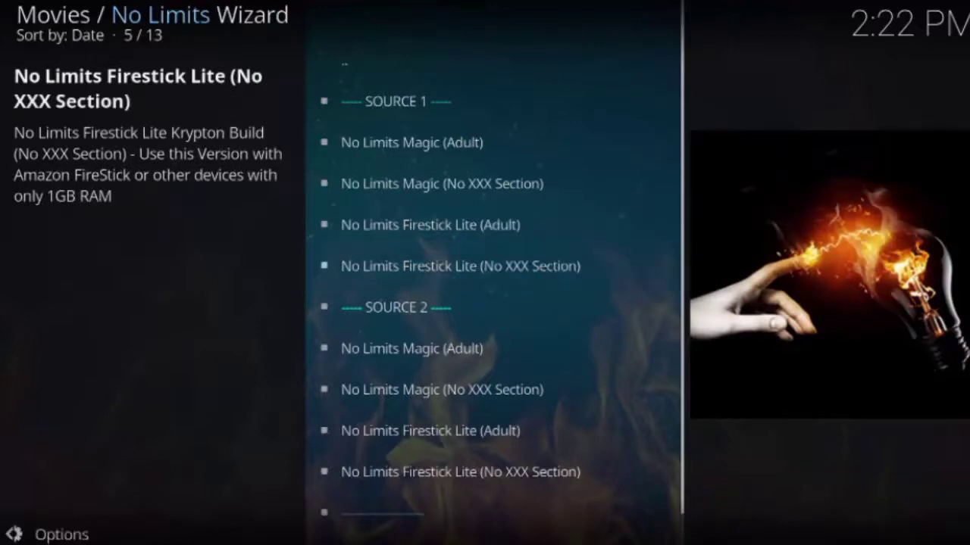